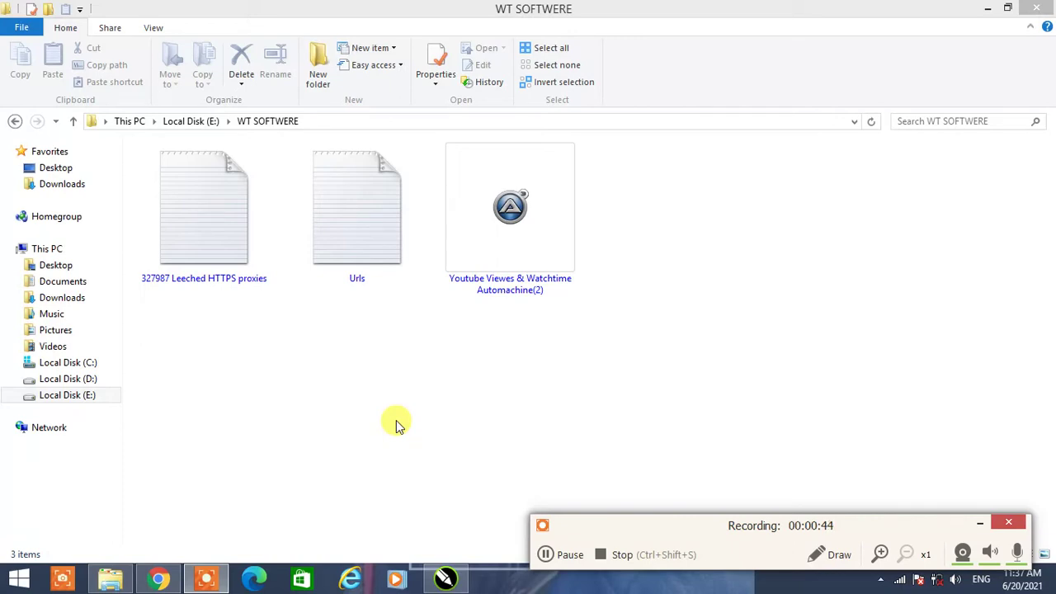
pyautogui.rightClick(407, 423)
pyautogui.click(472, 276)
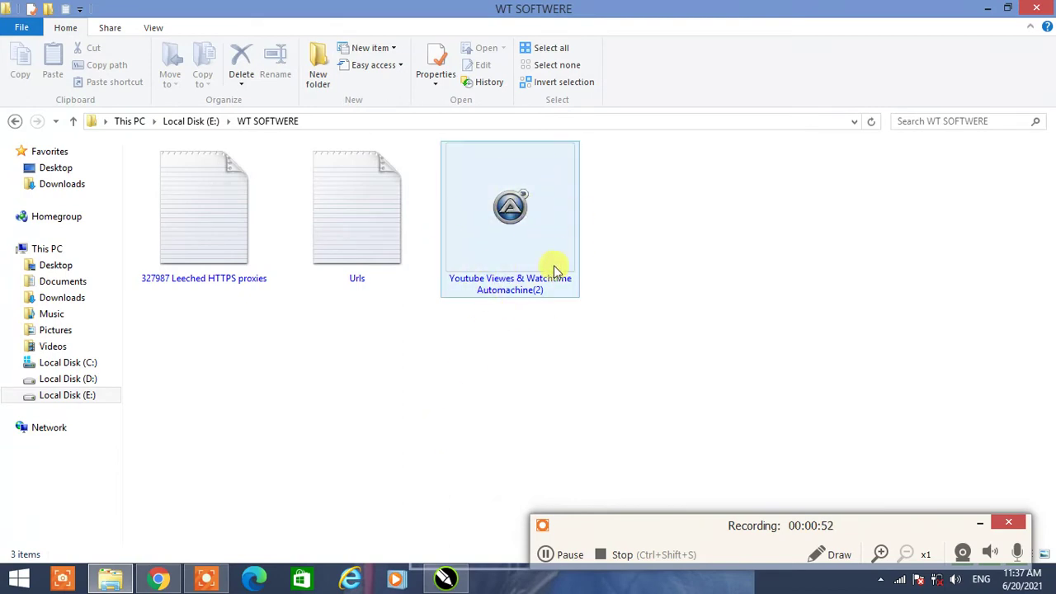
pyautogui.rightClick(468, 369)
pyautogui.click(542, 231)
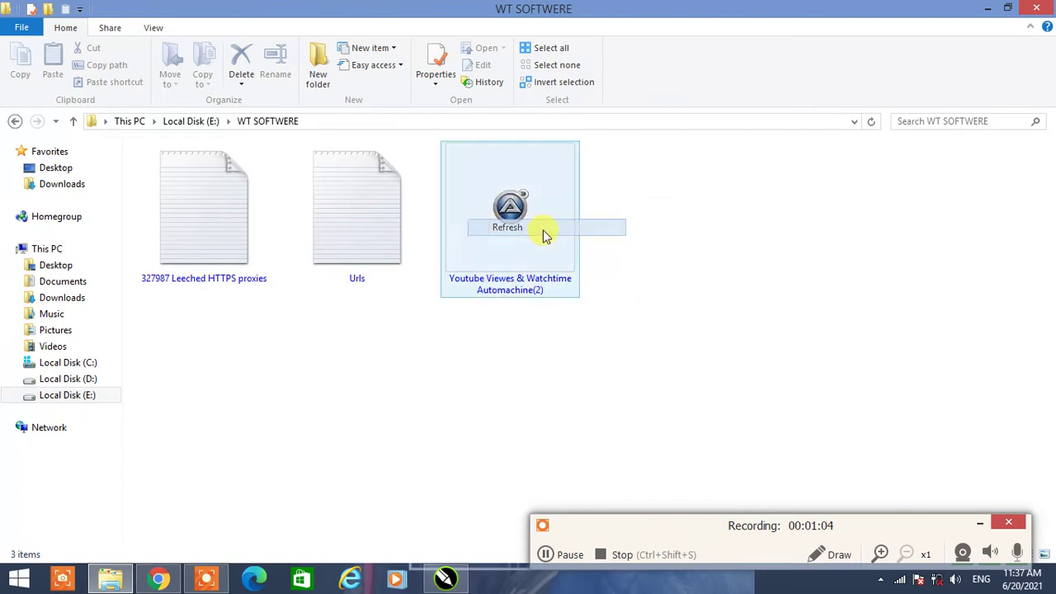
pyautogui.click(544, 236)
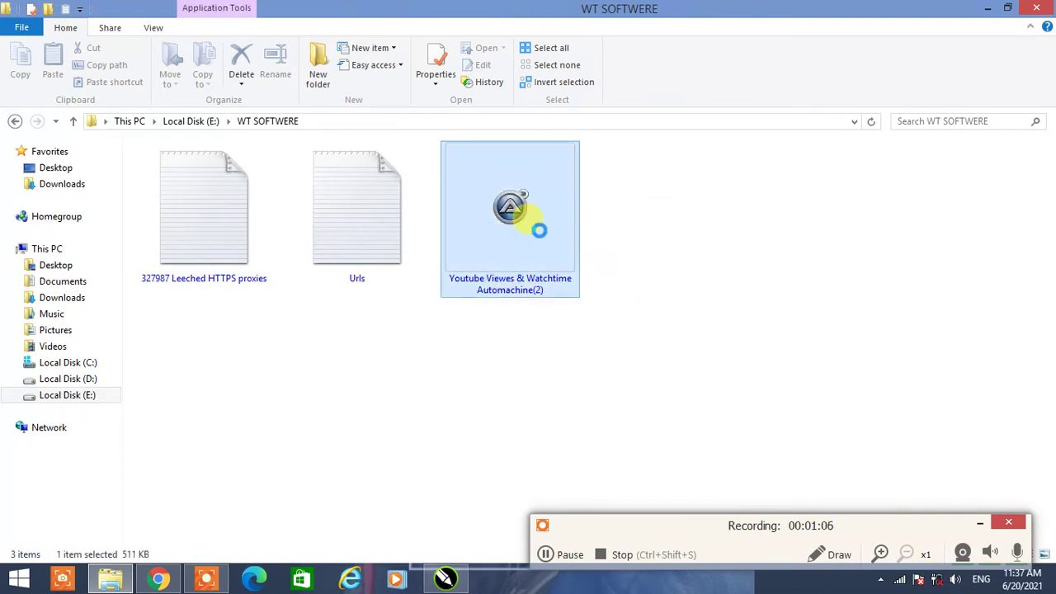
pyautogui.rightClick(537, 239)
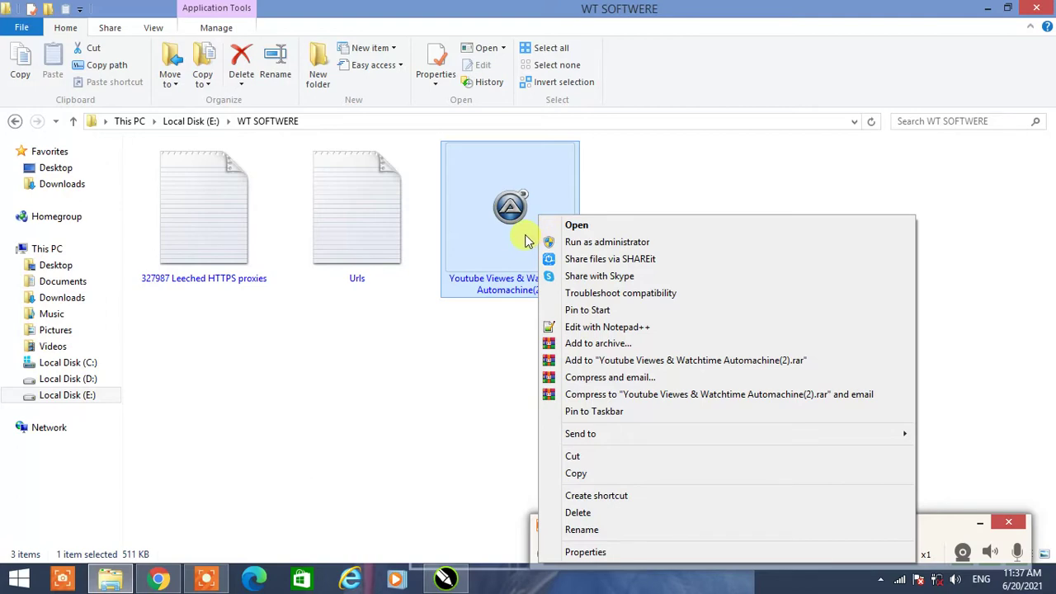
pyautogui.click(507, 229)
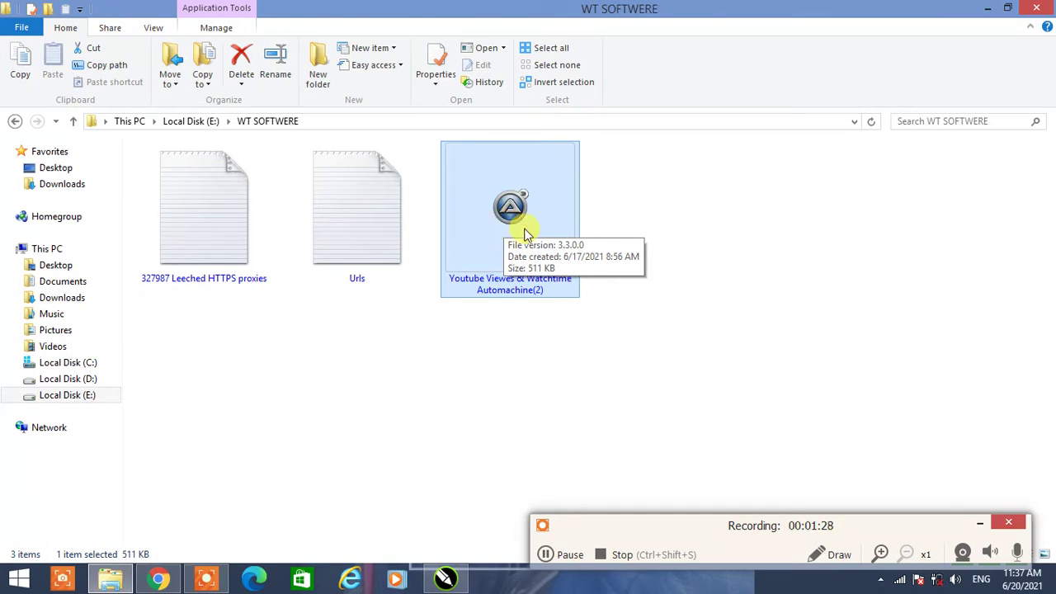
pyautogui.rightClick(681, 241)
pyautogui.click(708, 307)
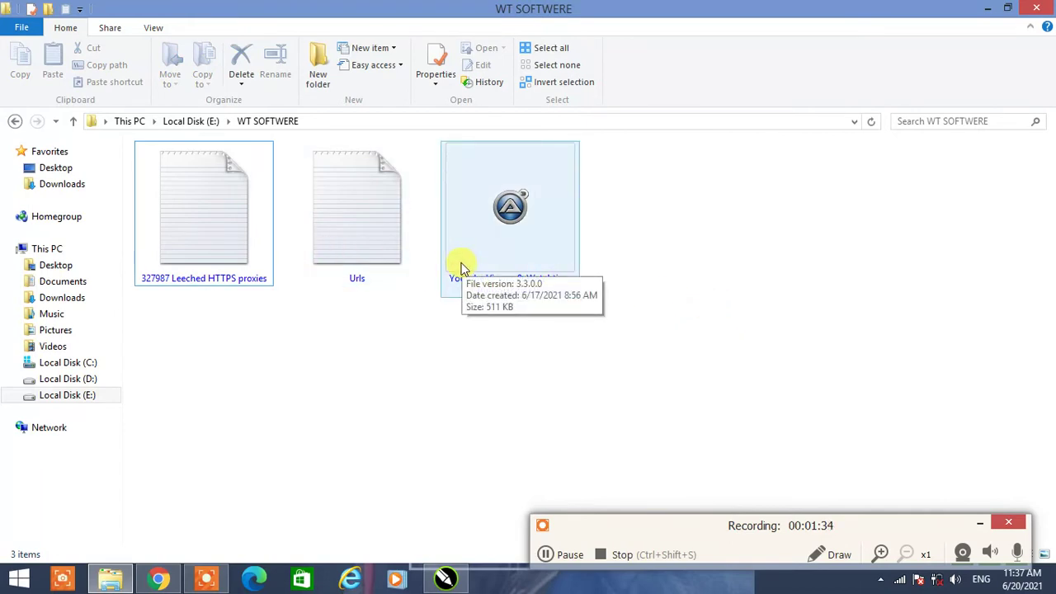
pyautogui.rightClick(619, 242)
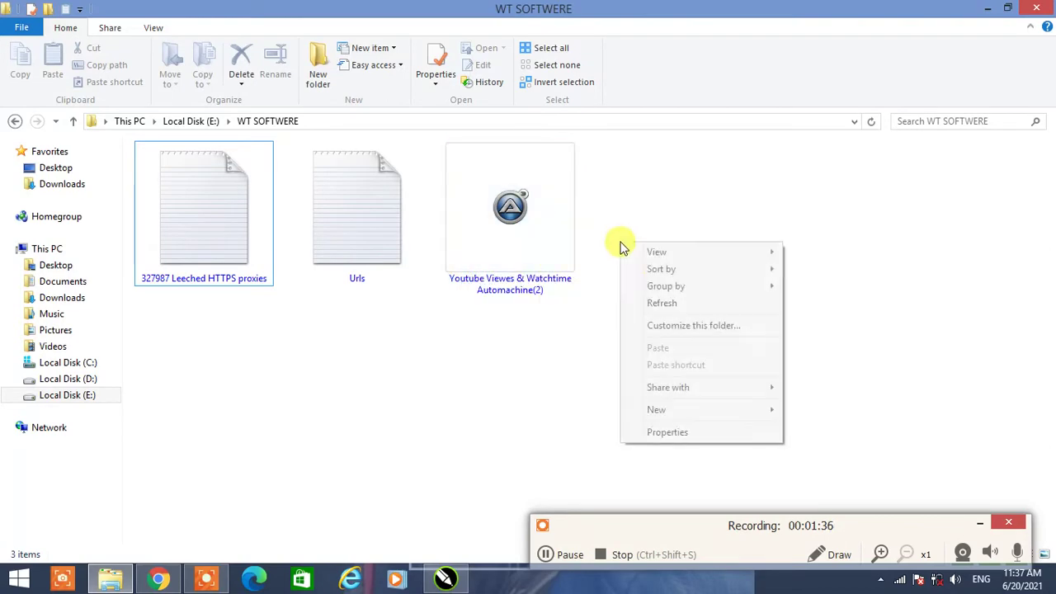
pyautogui.click(658, 302)
# Run the Youtube Viewes & Watchtime Automachine(2) program as administrator and reposition its window slightly
pyautogui.rightClick(557, 215)
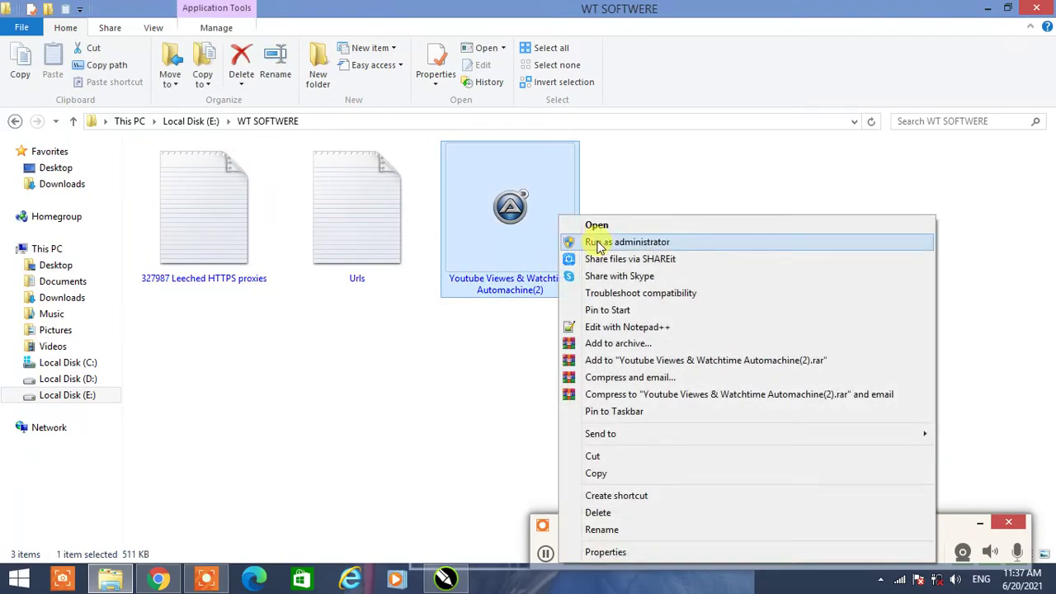
pyautogui.click(599, 239)
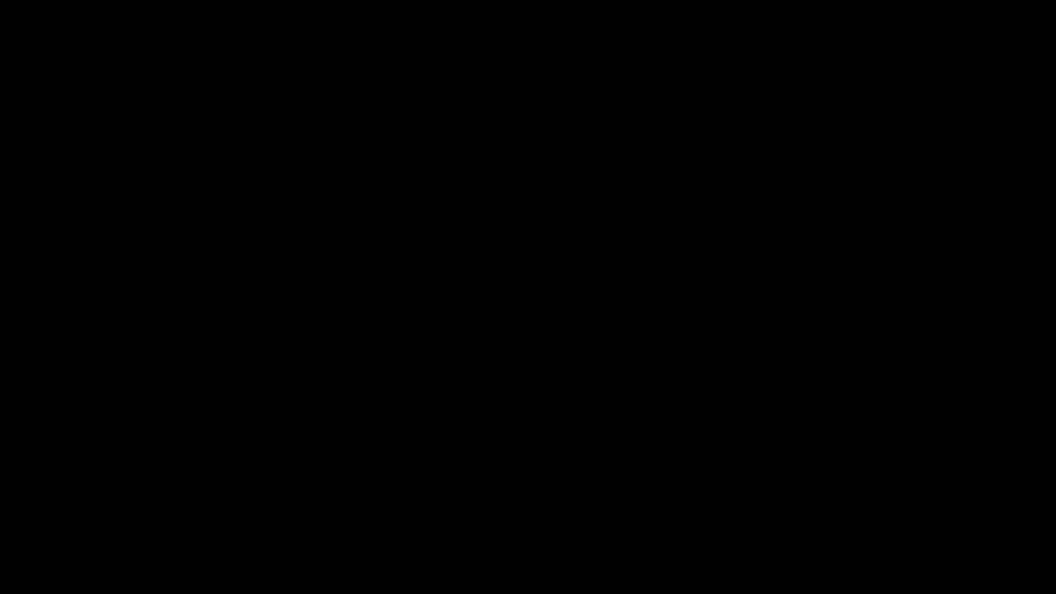
pyautogui.click(586, 323)
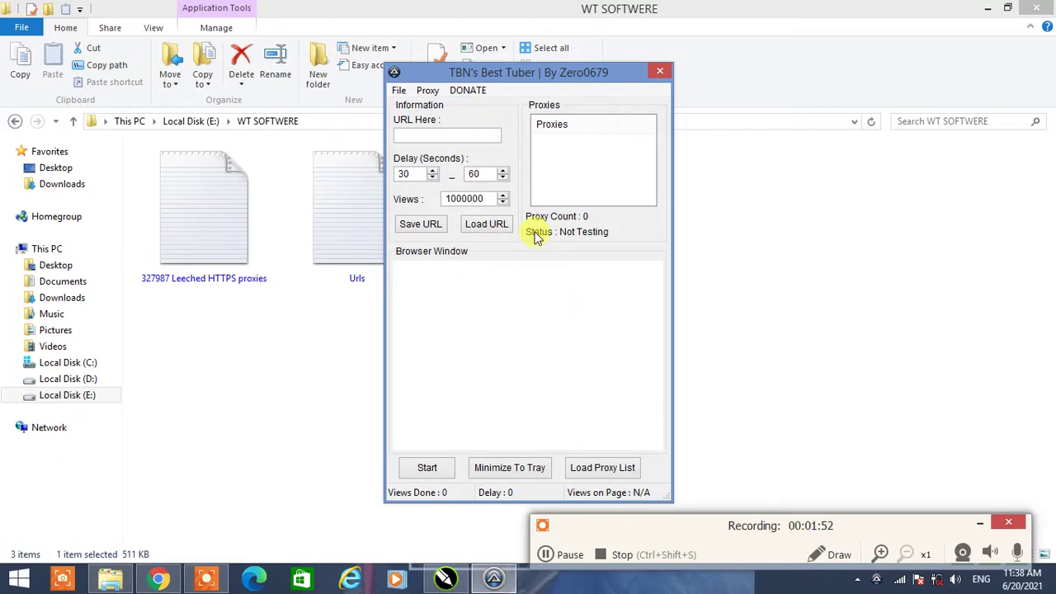
pyautogui.moveTo(459, 71); pyautogui.dragTo(464, 80)
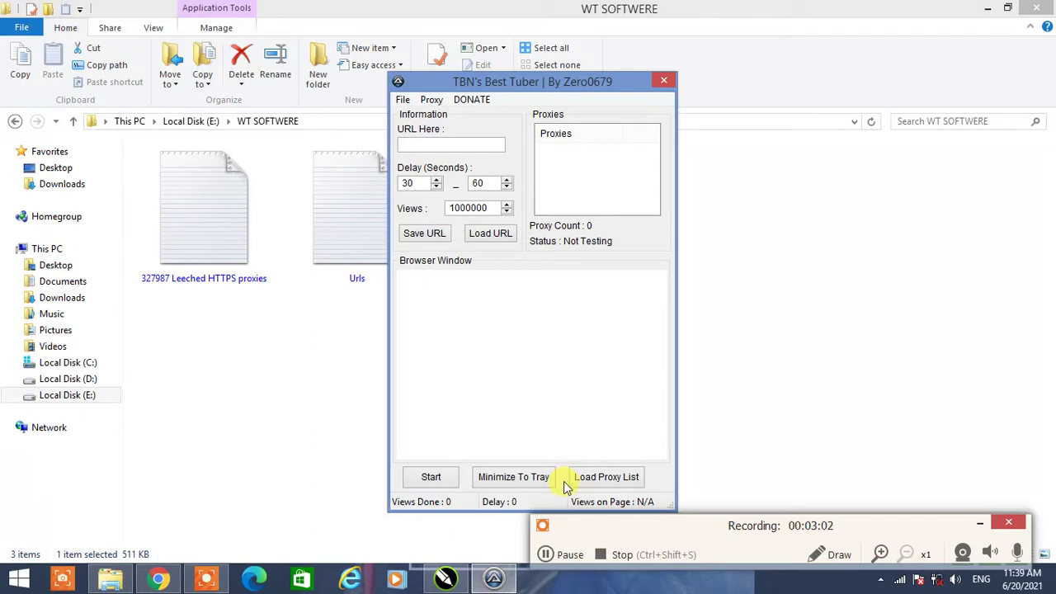
# Load the proxy list from the "327987 Leeched HTTPS proxies" file and look through the loaded proxies
pyautogui.click(619, 478)
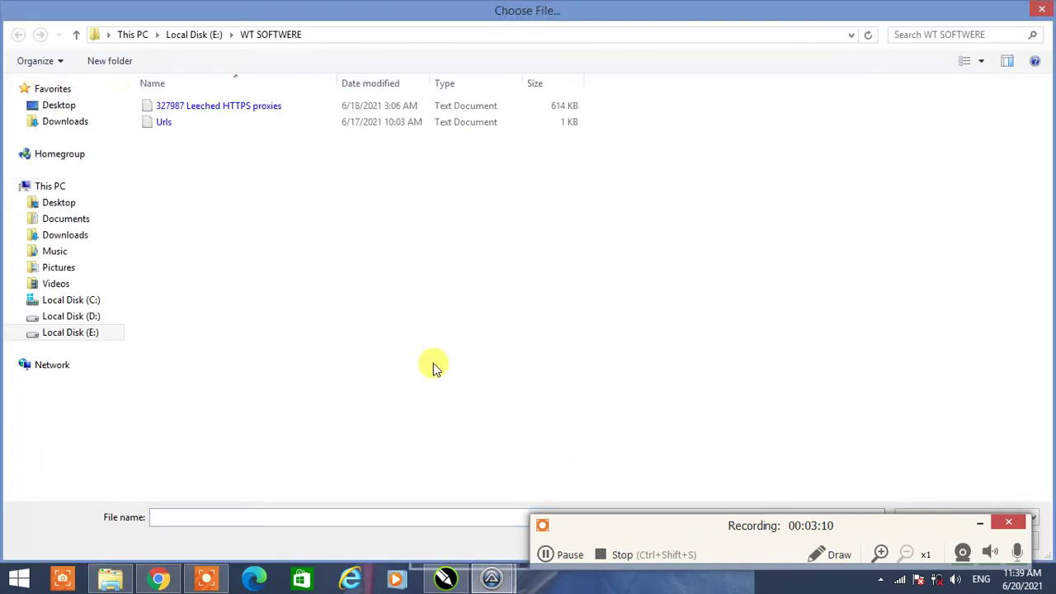
pyautogui.keyDown('ctrl'); pyautogui.scroll(5, 433, 368); pyautogui.keyUp('ctrl')
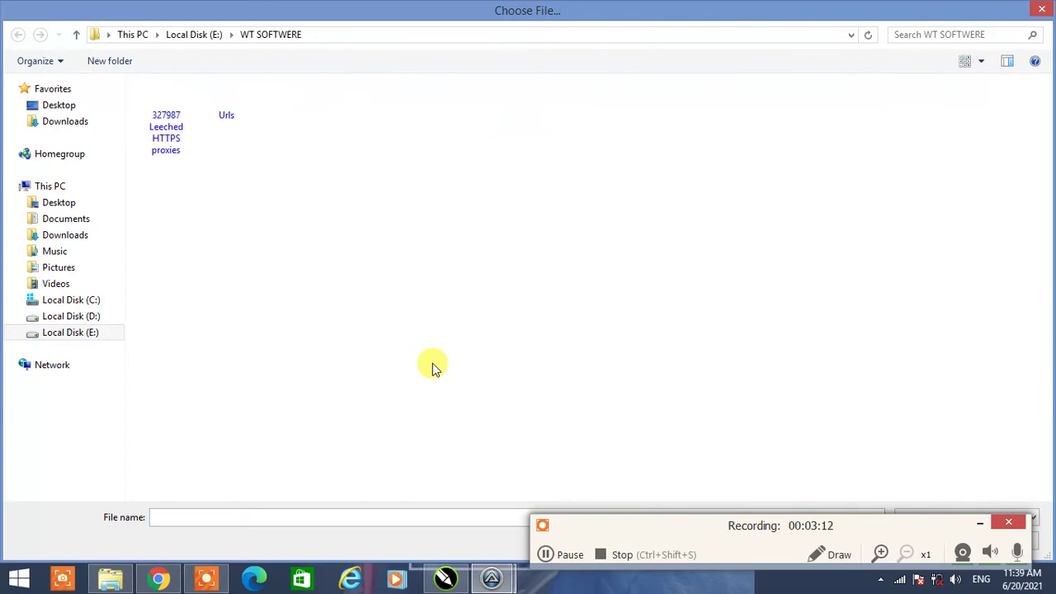
pyautogui.rightClick(424, 356)
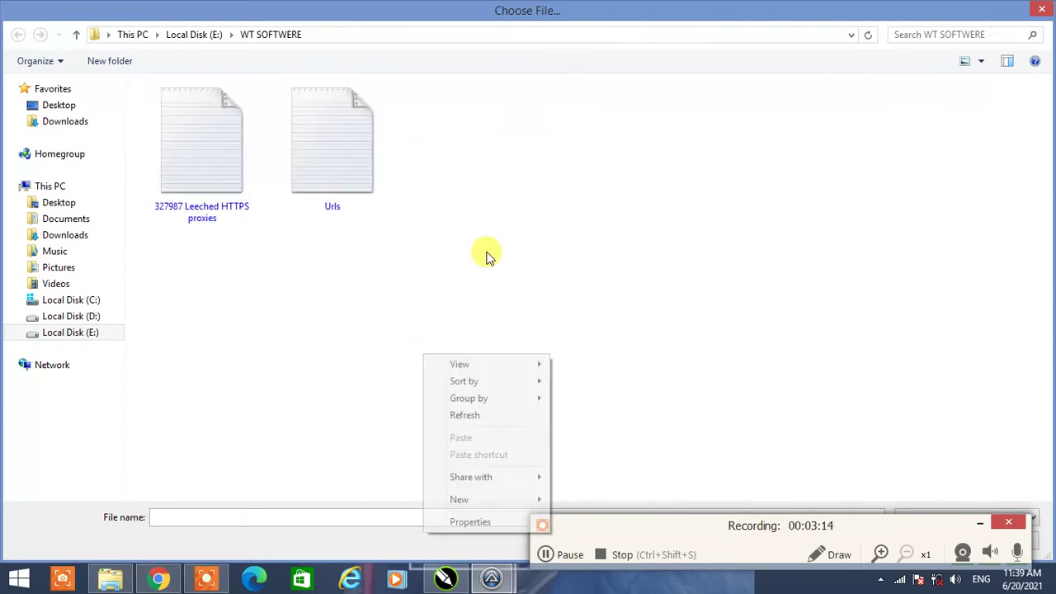
pyautogui.click(474, 421)
pyautogui.click(207, 198)
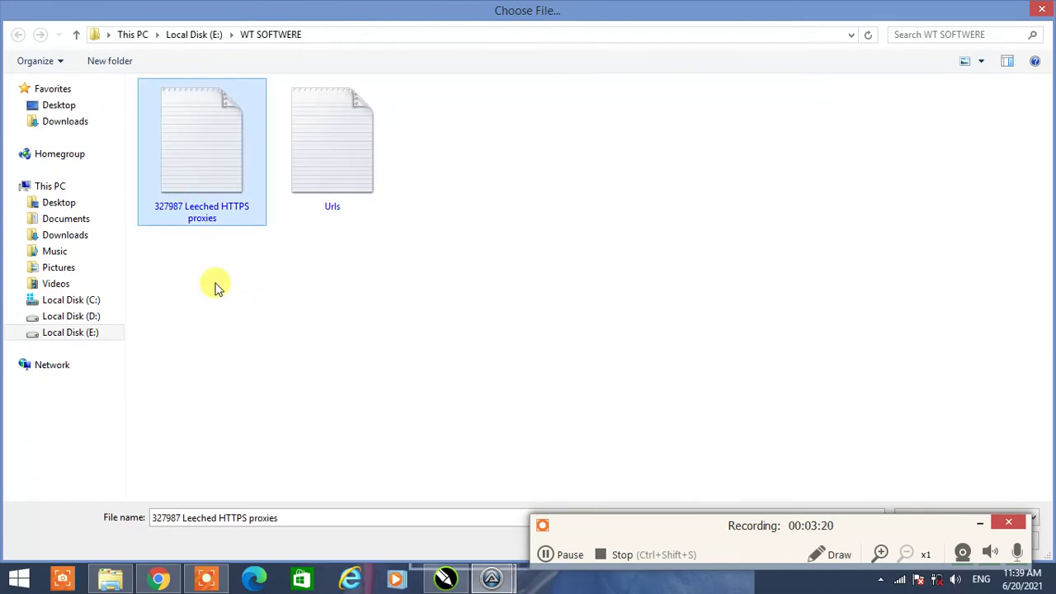
pyautogui.press('Return')
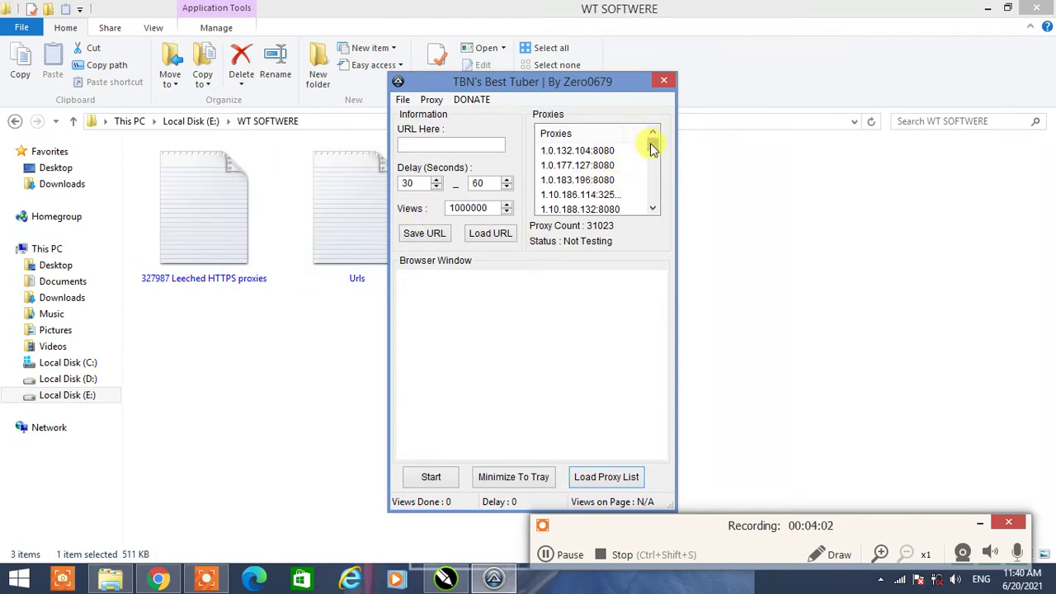
pyautogui.moveTo(652, 147)
pyautogui.mouseDown()
pyautogui.moveTo(652, 198)
pyautogui.moveTo(652, 165)
pyautogui.mouseUp()
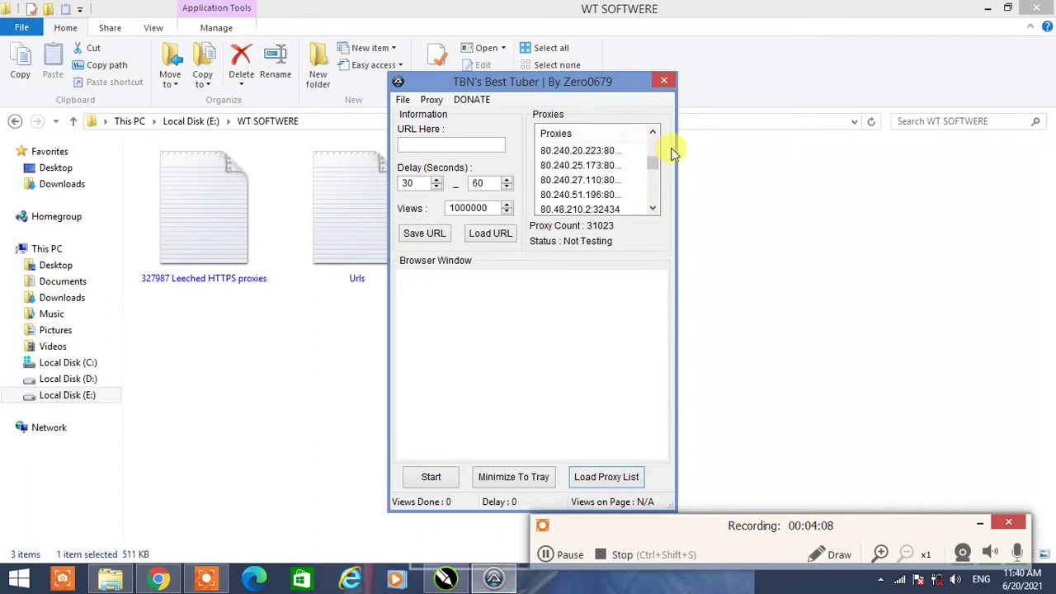
pyautogui.moveTo(653, 161); pyautogui.dragTo(641, 149)
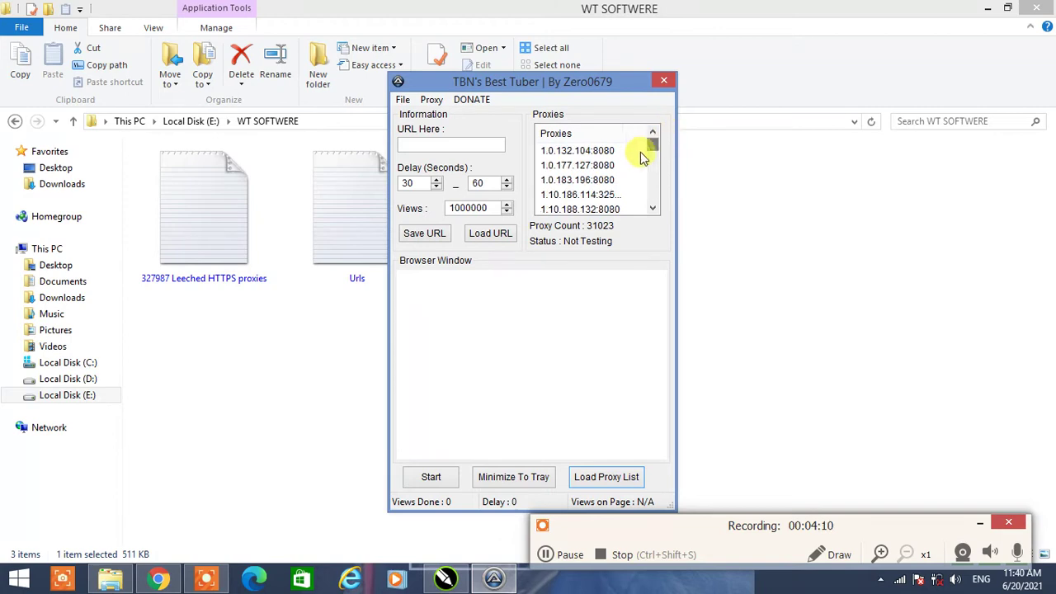
pyautogui.doubleClick(360, 240)
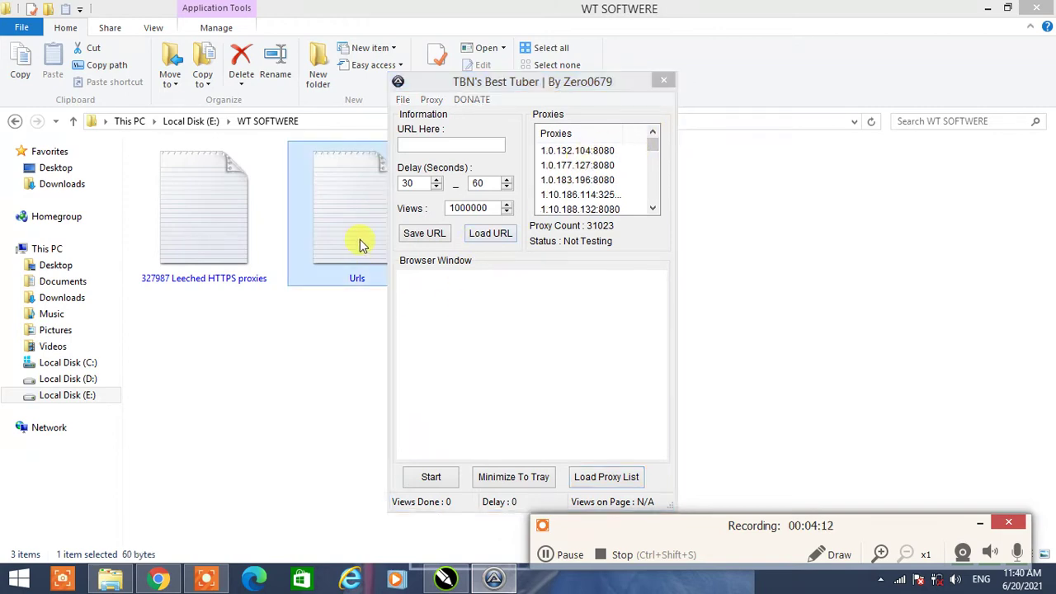
pyautogui.click(297, 241)
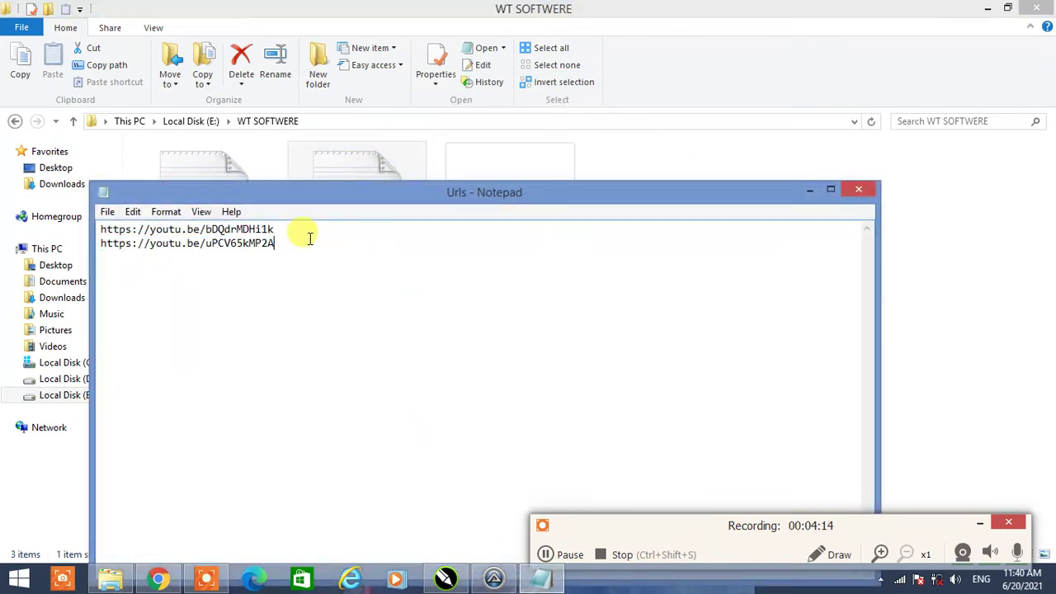
pyautogui.hotkey('shift', 'Home')
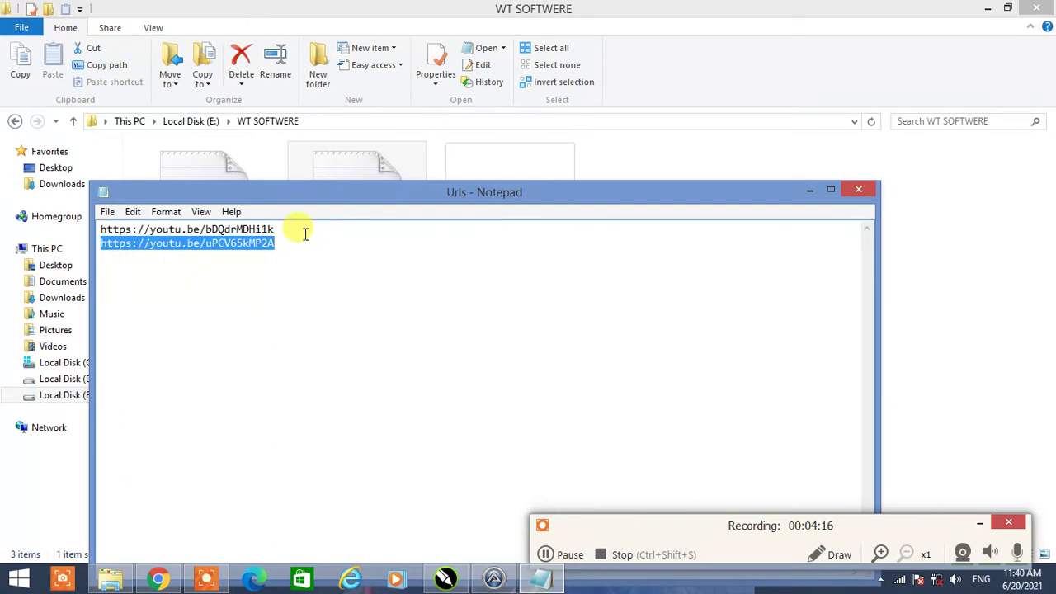
pyautogui.click(601, 168)
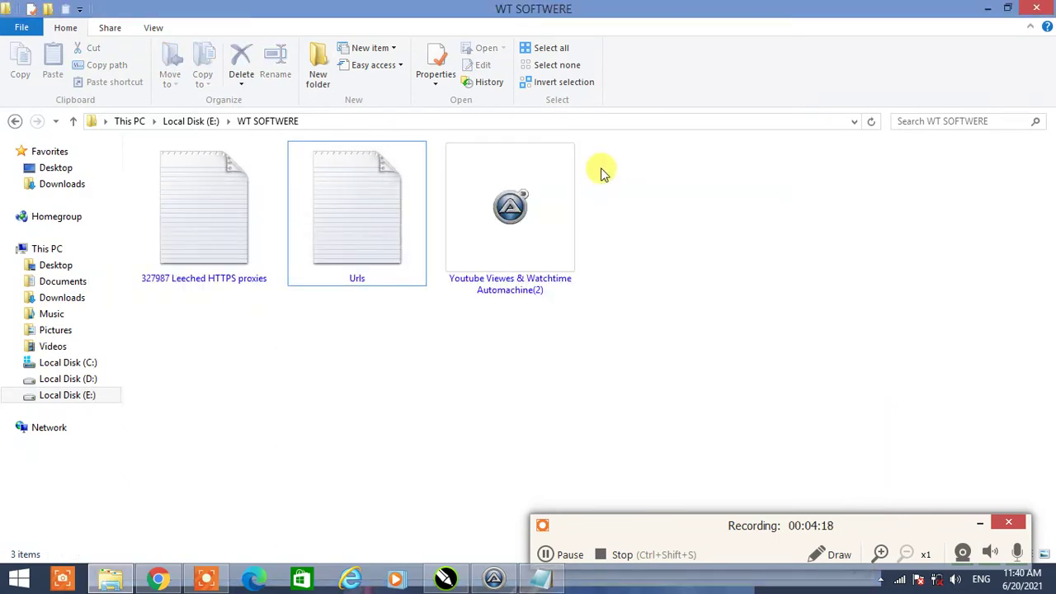
pyautogui.click(500, 577)
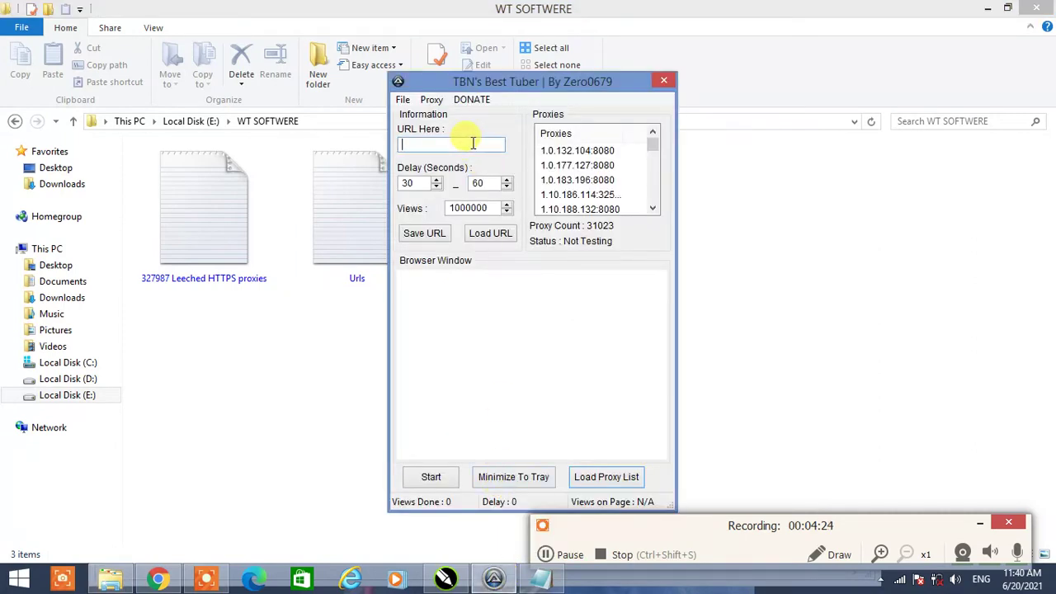
pyautogui.click(473, 143)
pyautogui.hotkey('ctrl', 'v')
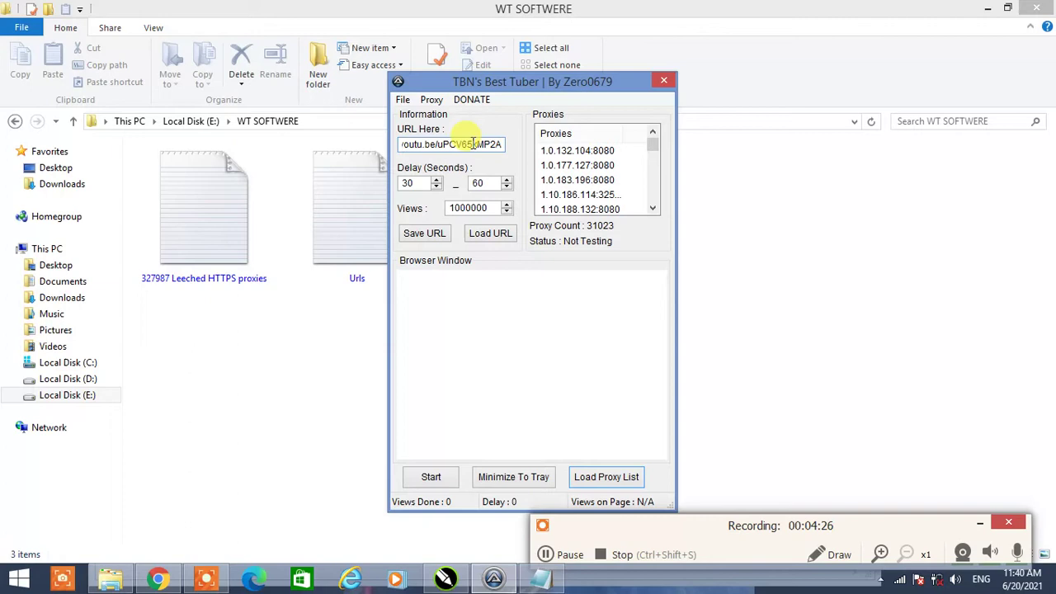
# Set the lower limit of the delay range to 30 seconds
pyautogui.click(407, 181)
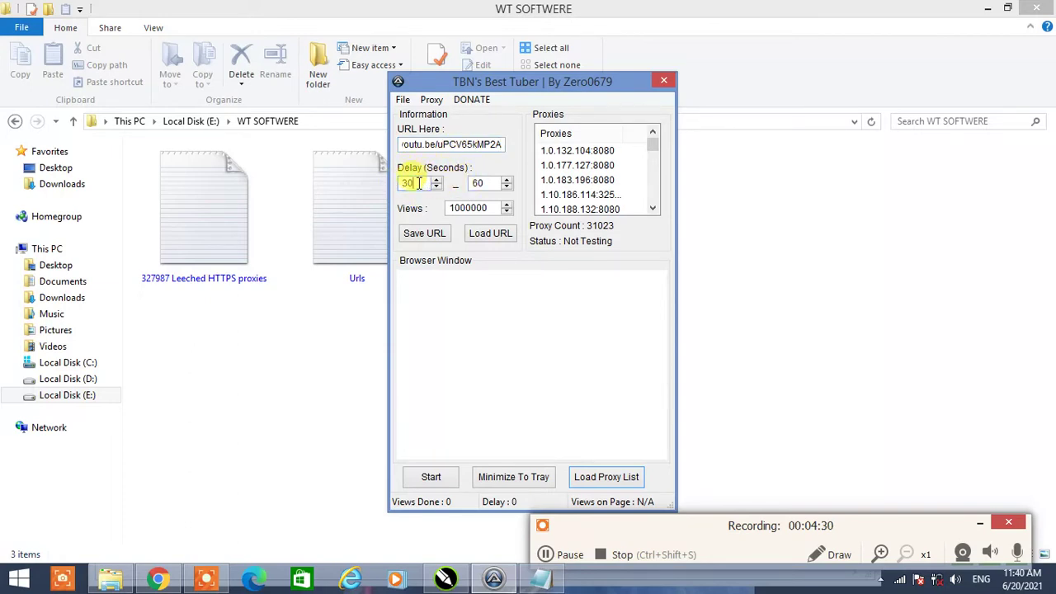
pyautogui.moveTo(419, 183); pyautogui.dragTo(406, 185)
pyautogui.write('10')
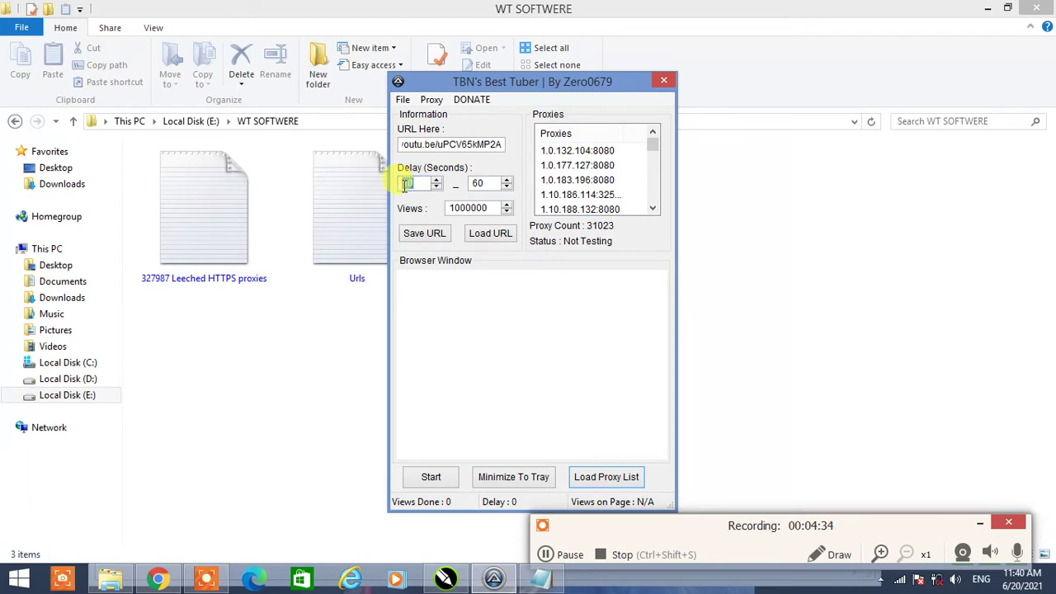
pyautogui.write('30')
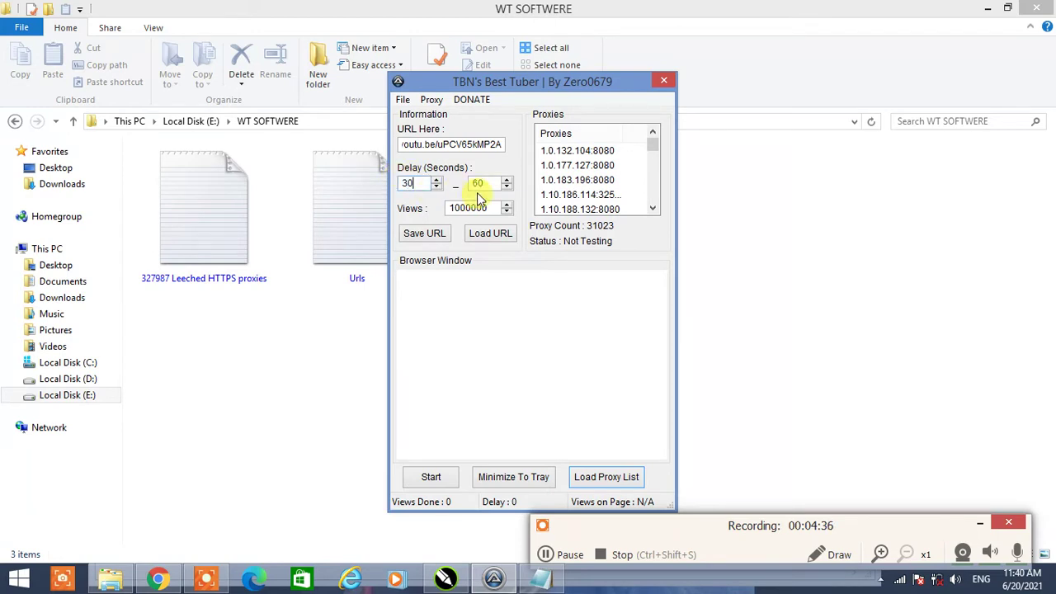
# Multiply 3.16 by 60 in Calculator to work out the upper delay in seconds, and close Calculator
pyautogui.moveTo(482, 184); pyautogui.dragTo(467, 184)
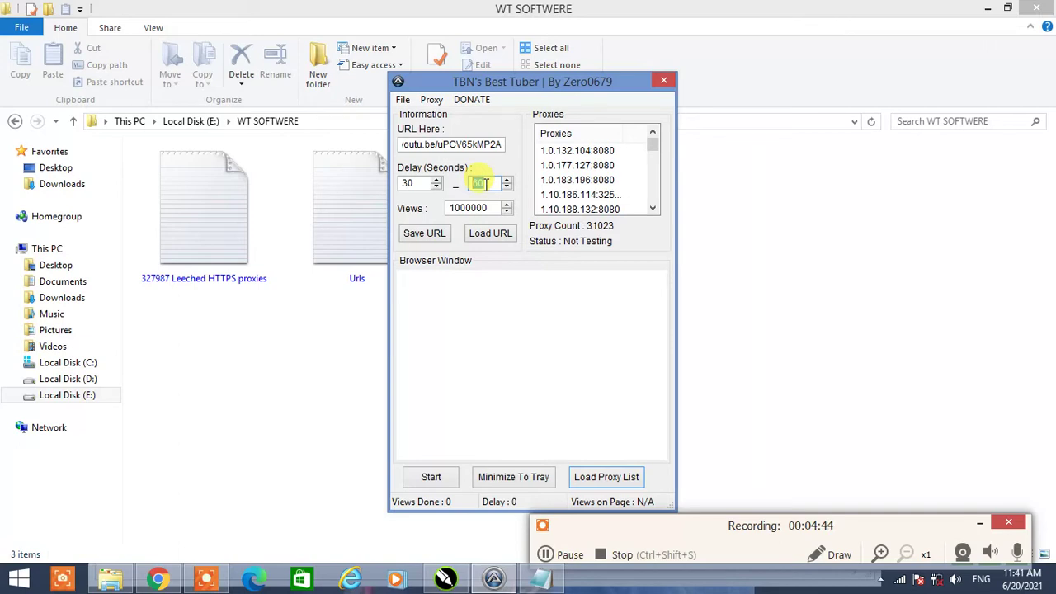
pyautogui.press('super+r')
pyautogui.write('c')
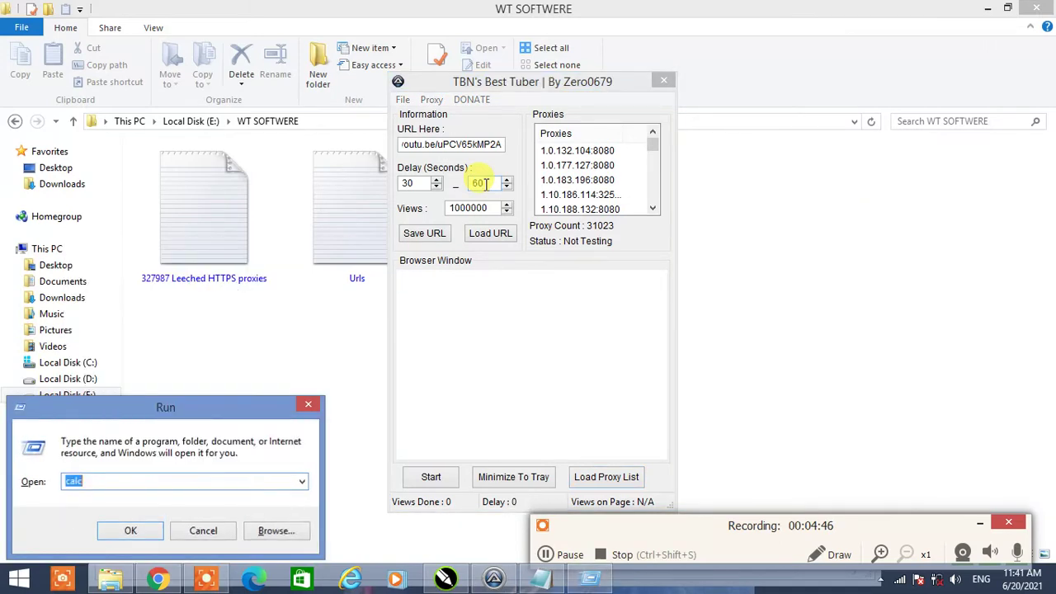
pyautogui.press('Return')
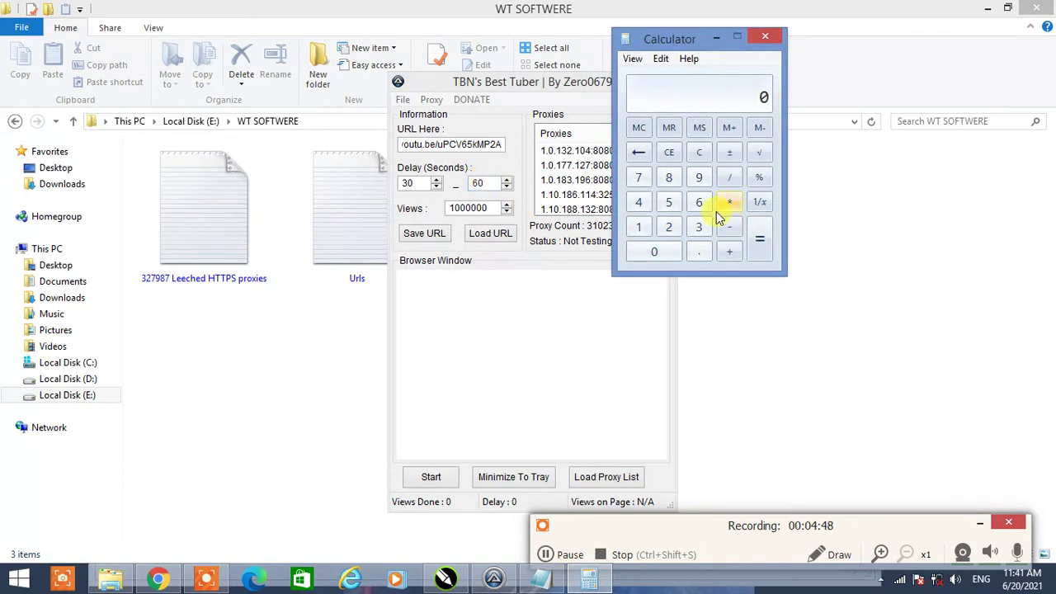
pyautogui.click(699, 226)
pyautogui.click(703, 252)
pyautogui.click(638, 228)
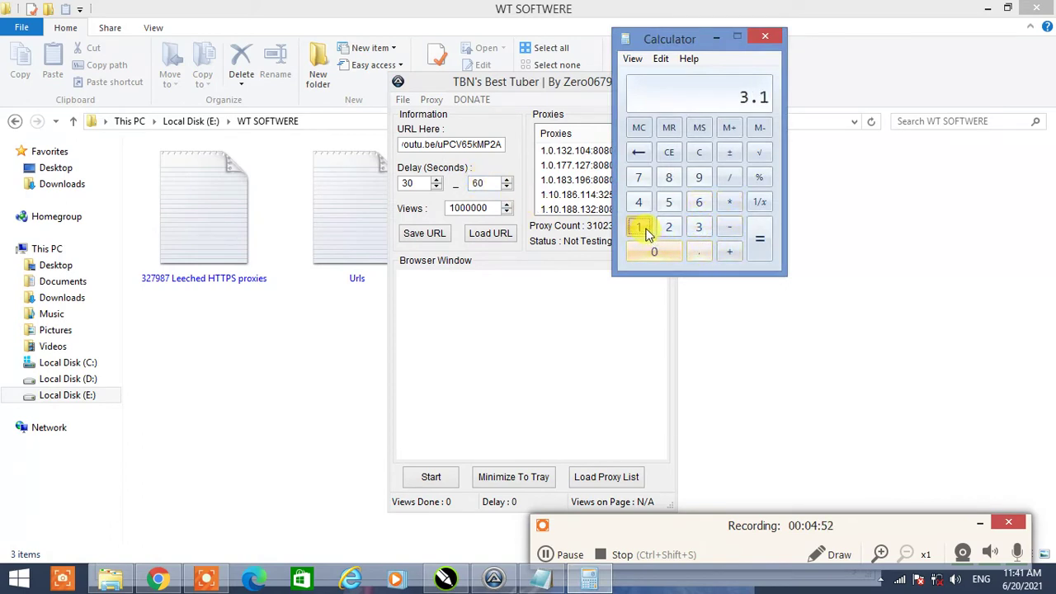
pyautogui.click(699, 203)
pyautogui.click(729, 202)
pyautogui.click(699, 203)
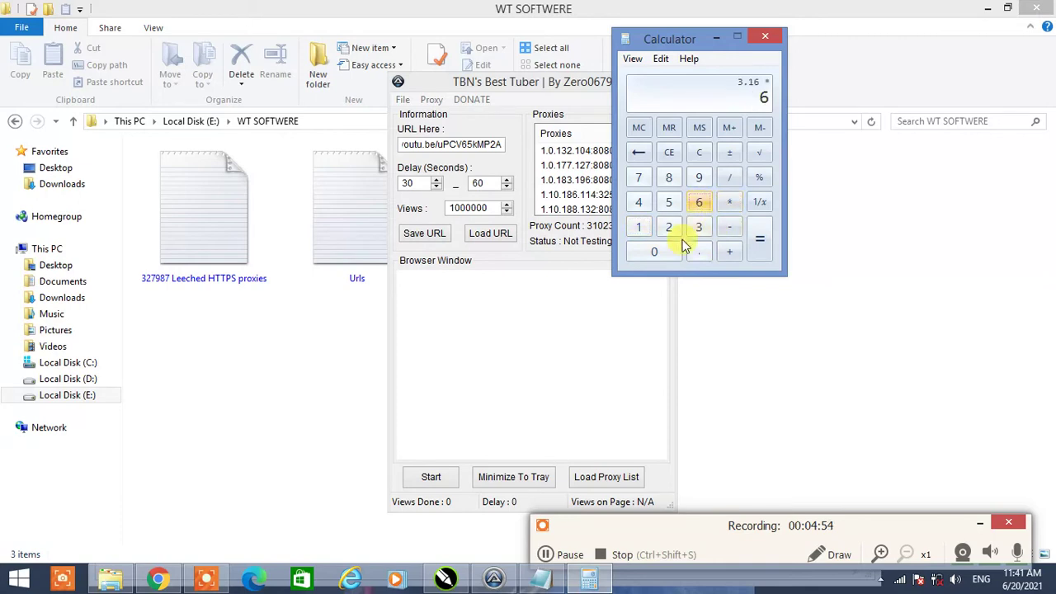
pyautogui.click(667, 250)
pyautogui.click(752, 248)
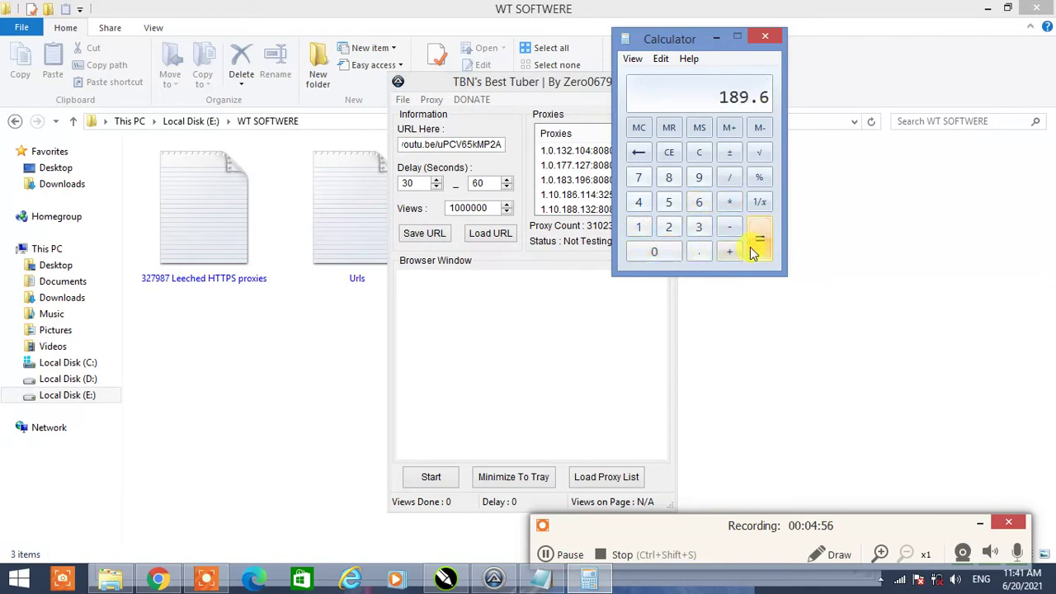
pyautogui.click(765, 45)
# Set the upper limit of the delay range to 189 seconds and the number of views to 200
pyautogui.doubleClick(499, 182)
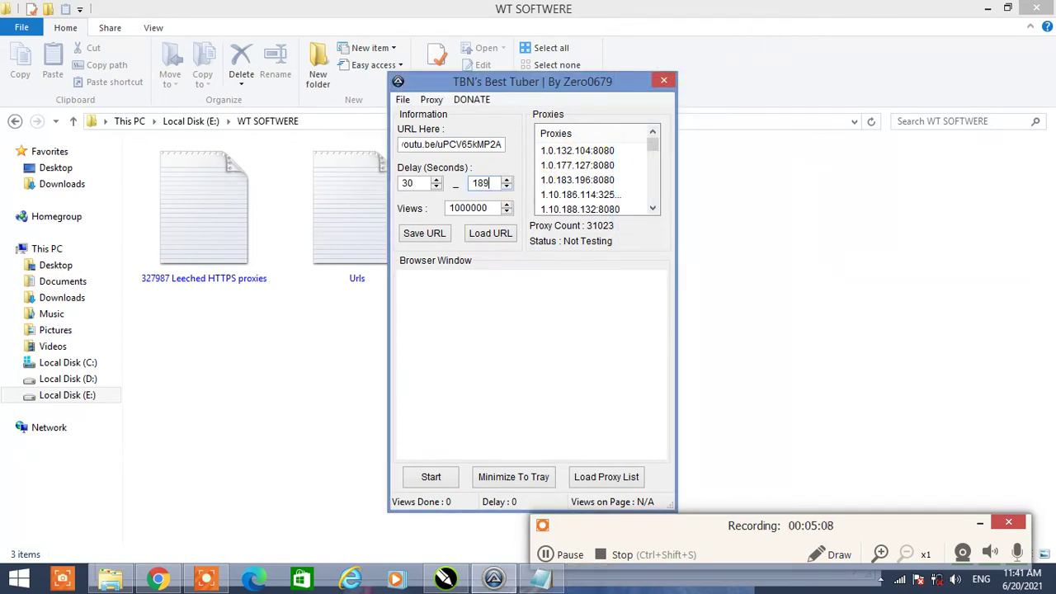
pyautogui.click(485, 208)
pyautogui.doubleClick(486, 208)
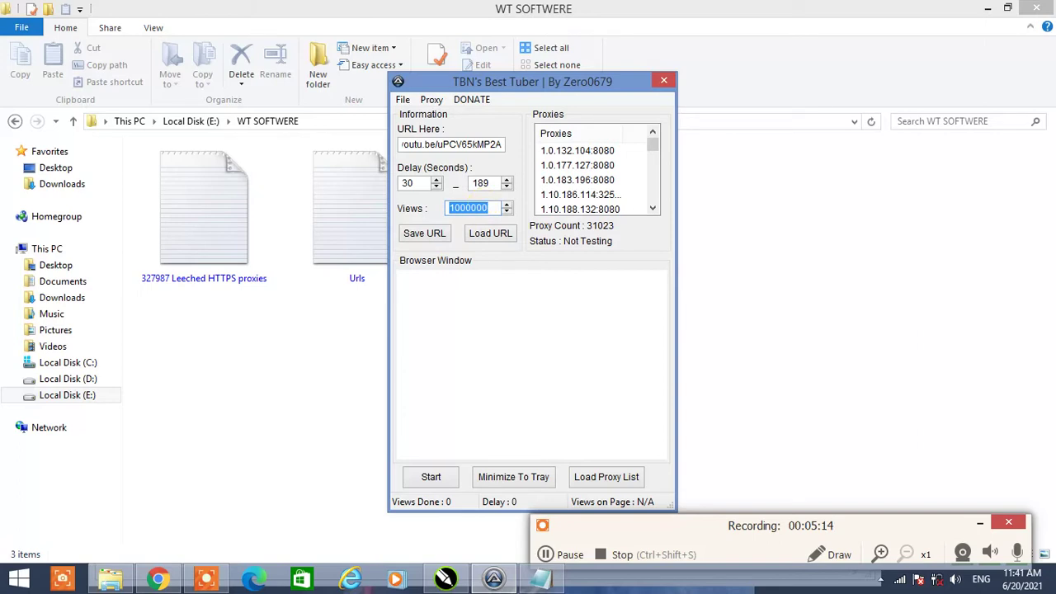
pyautogui.write('2')
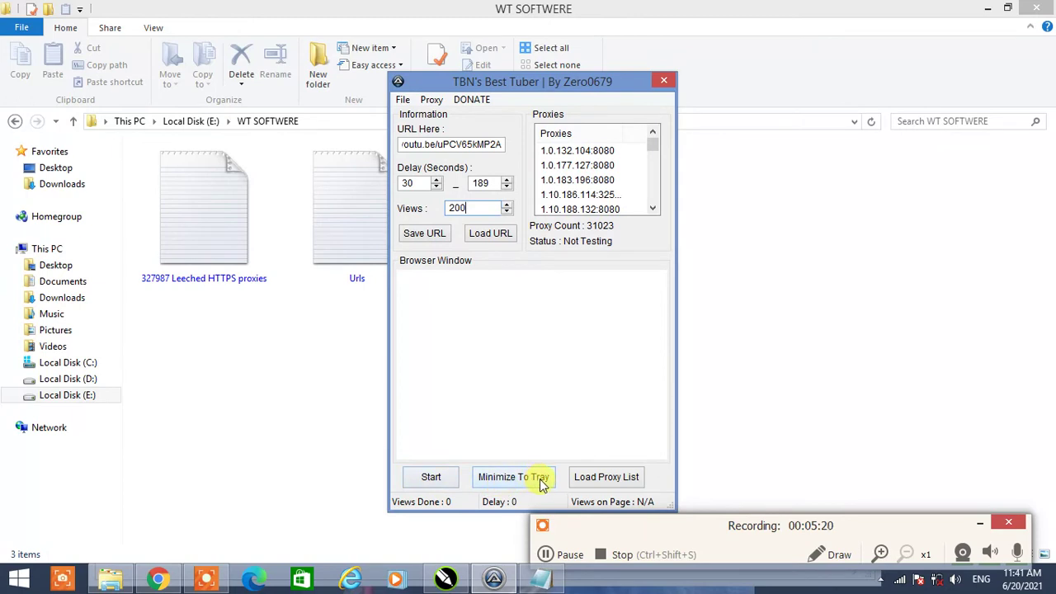
# Start the automated views and watch the video play in the built-in browser area
pyautogui.click(440, 486)
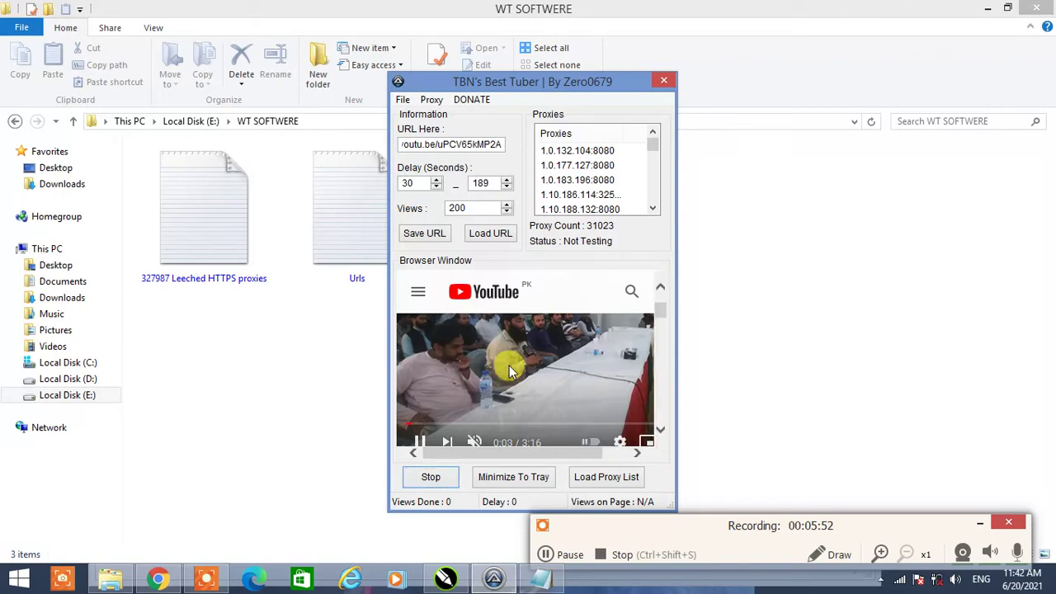
pyautogui.scroll(-1, 510, 369)
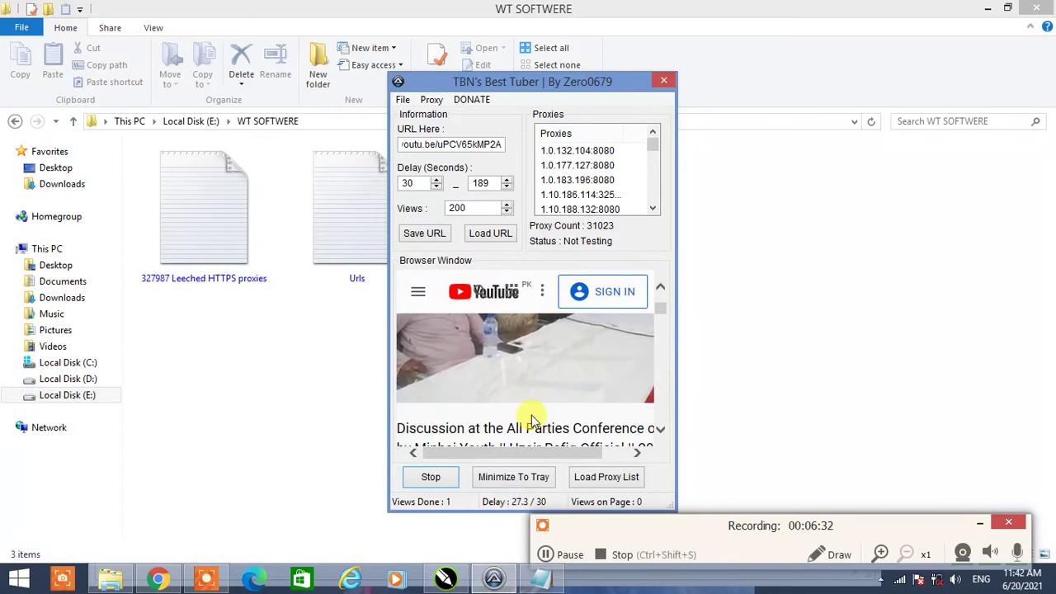
pyautogui.moveTo(539, 374)
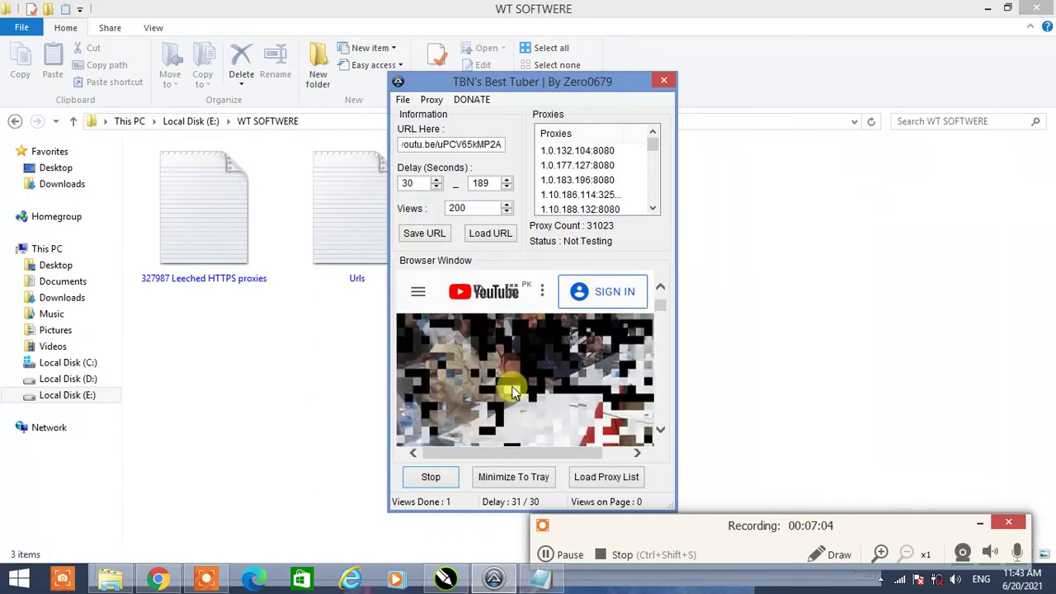
pyautogui.moveTo(542, 376)
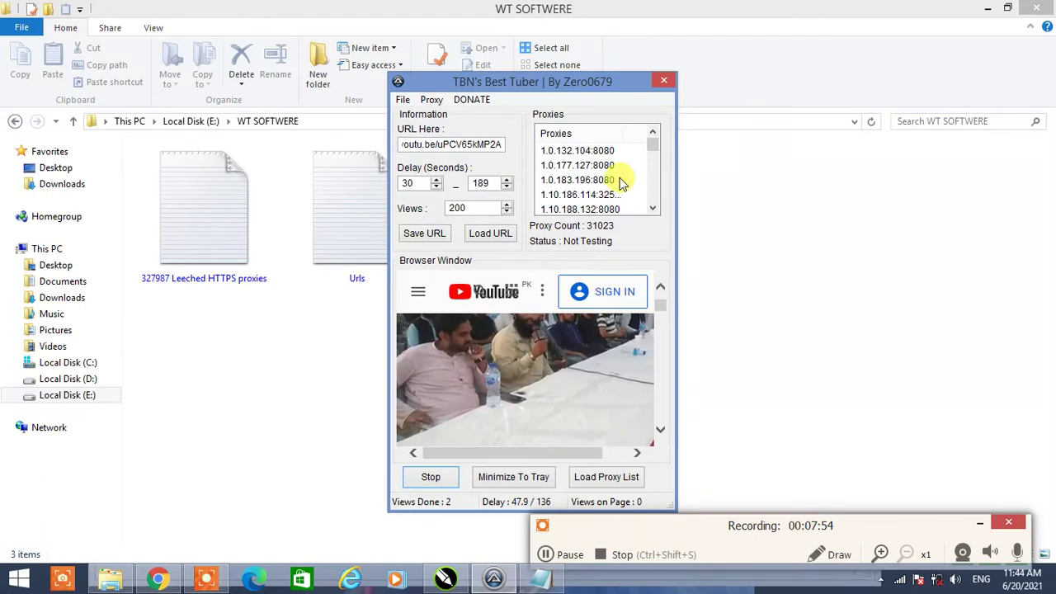
# Open a second instance of Youtube Viewes & Watchtime Automachine(2) from the WT SOFTWERE folder and place the running window beside it
pyautogui.moveTo(576, 83); pyautogui.dragTo(549, 62)
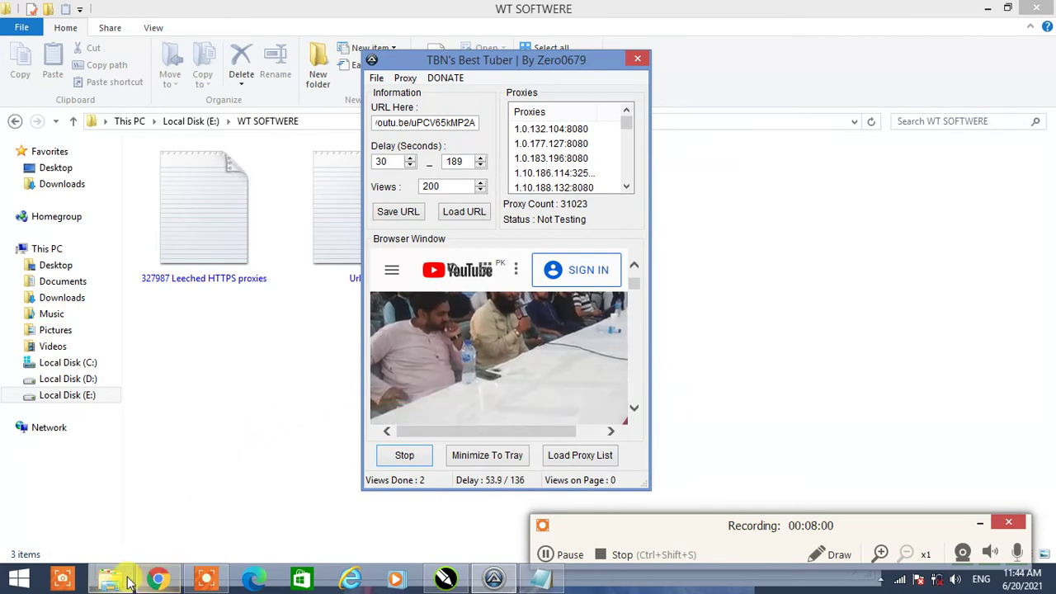
pyautogui.click(322, 386)
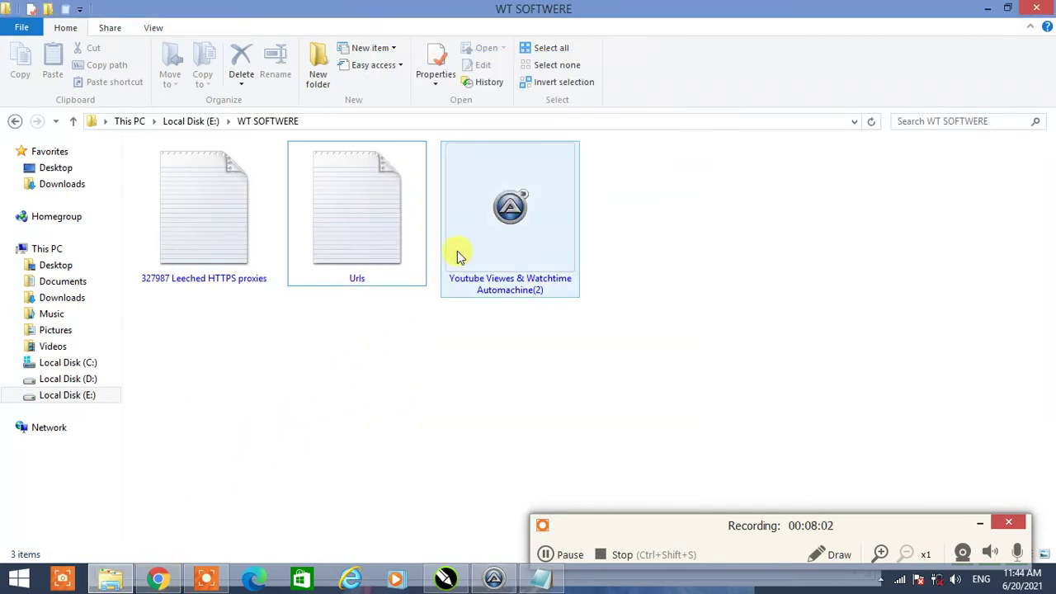
pyautogui.rightClick(465, 252)
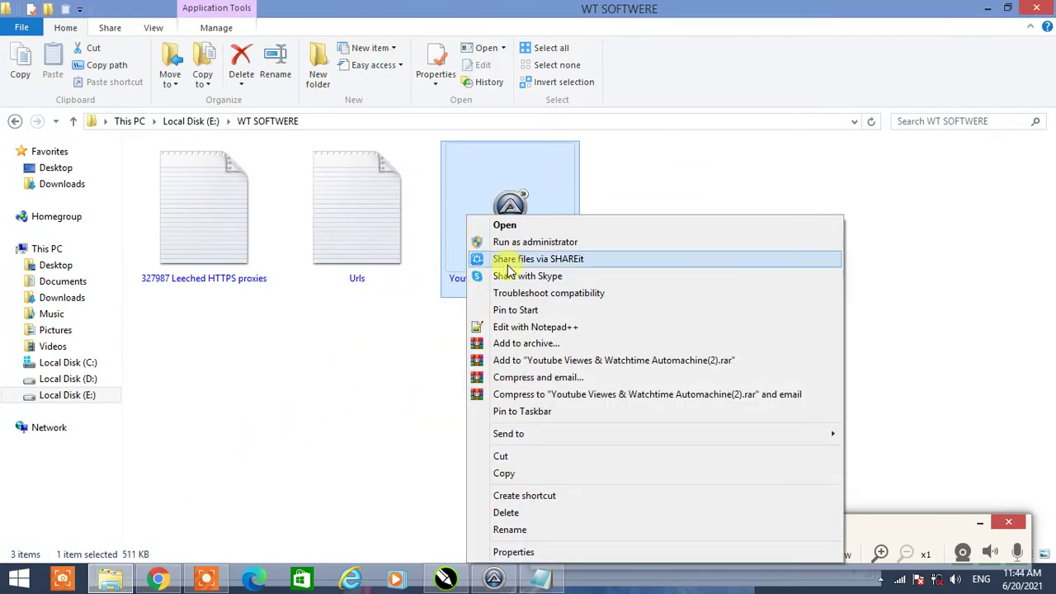
pyautogui.click(527, 226)
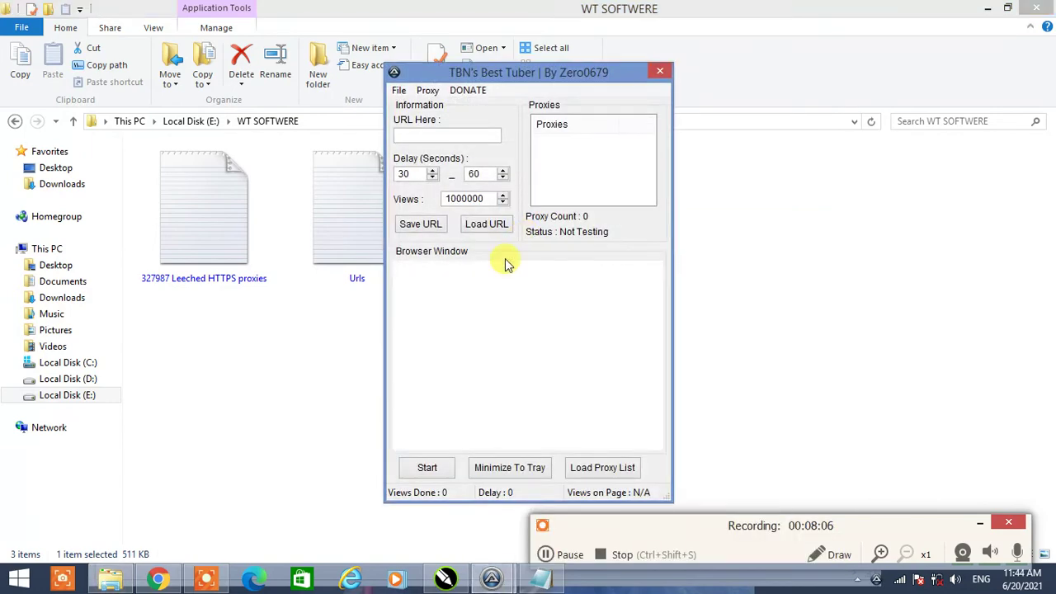
pyautogui.moveTo(487, 582)
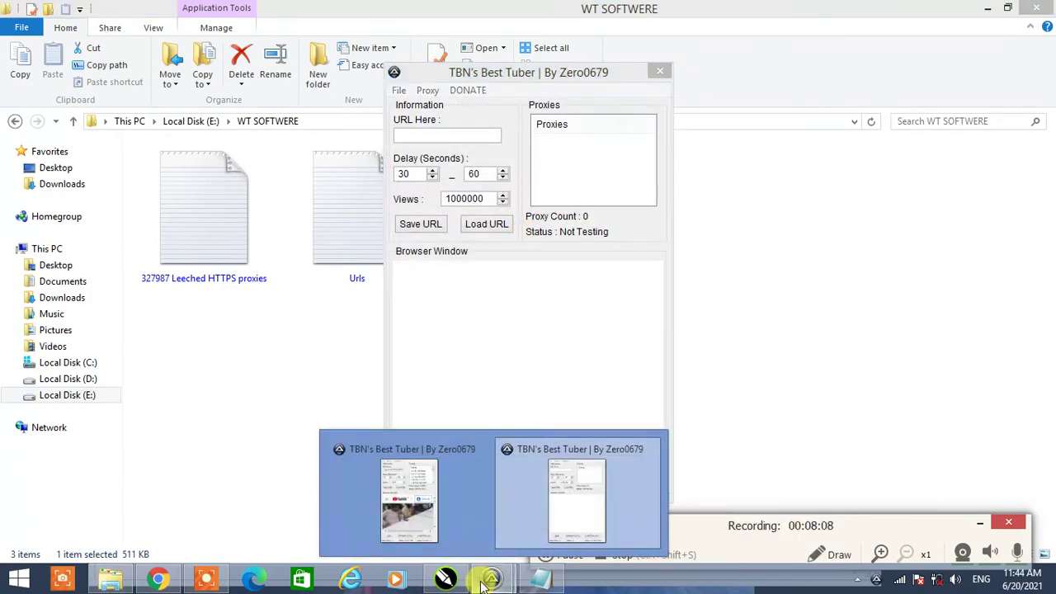
pyautogui.click(412, 495)
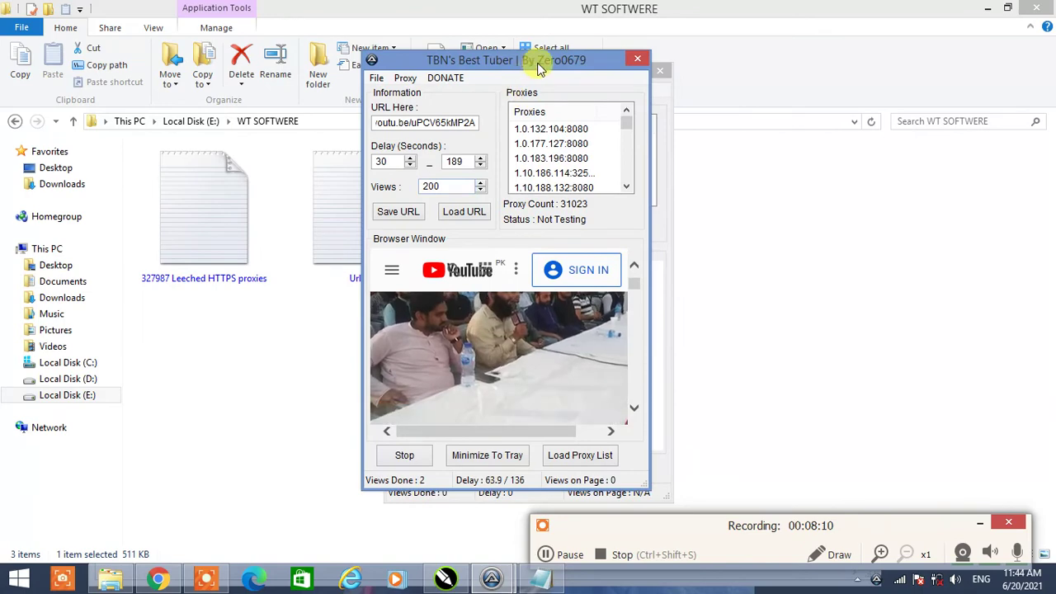
pyautogui.moveTo(539, 64); pyautogui.dragTo(268, 75)
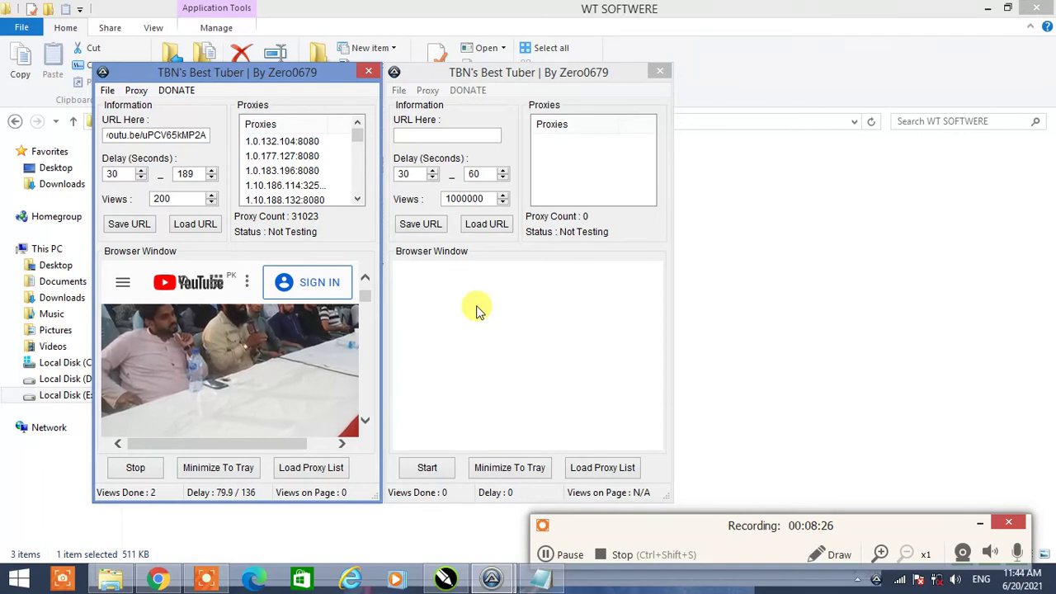
# In the second instance, paste the copied video URL and set the upper delay to 180 seconds and the views to 100
pyautogui.click(456, 137)
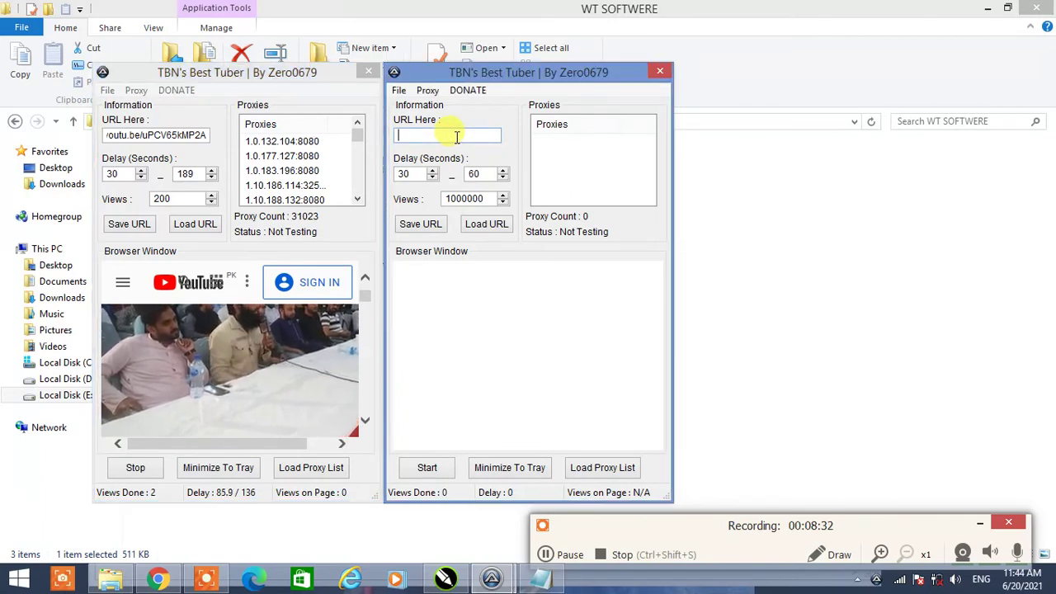
pyautogui.rightClick(477, 137)
pyautogui.click(500, 206)
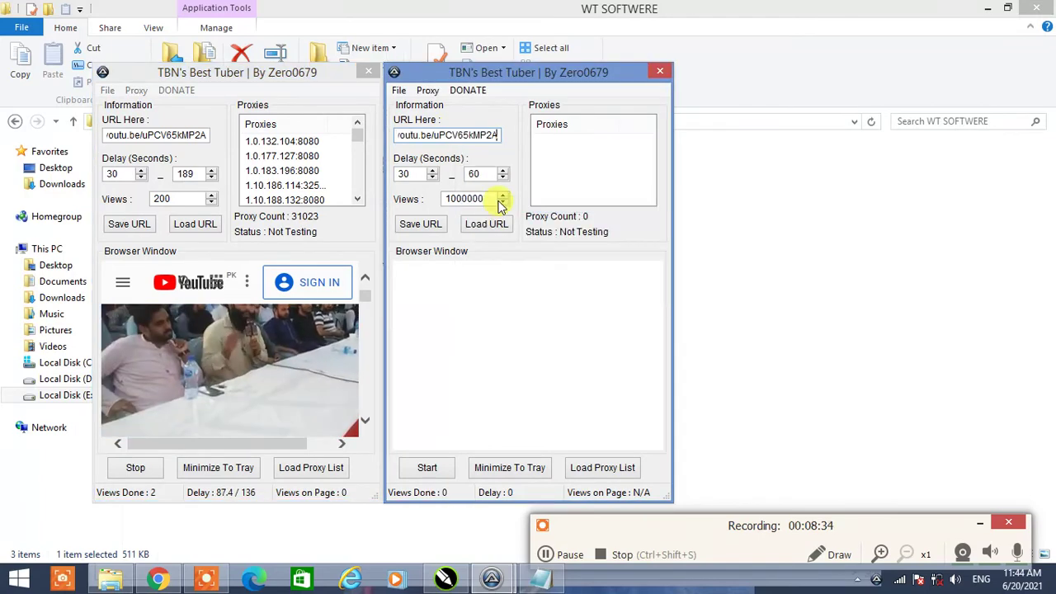
pyautogui.doubleClick(473, 174)
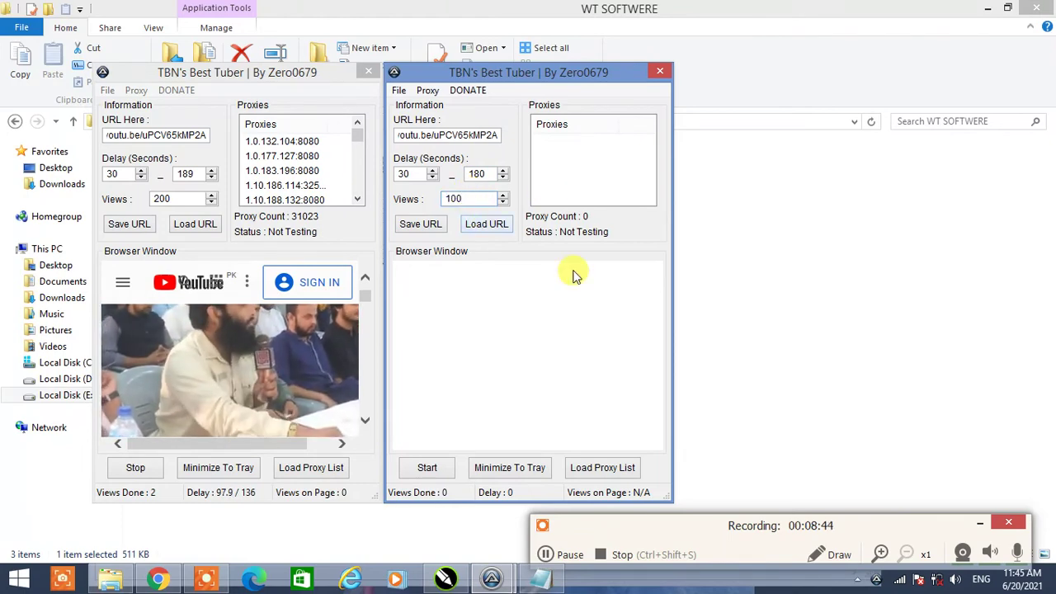
# Load the "http_proxies (1)" file from the Downloads folder as the second instance's proxy list and look through the loaded proxies
pyautogui.click(590, 469)
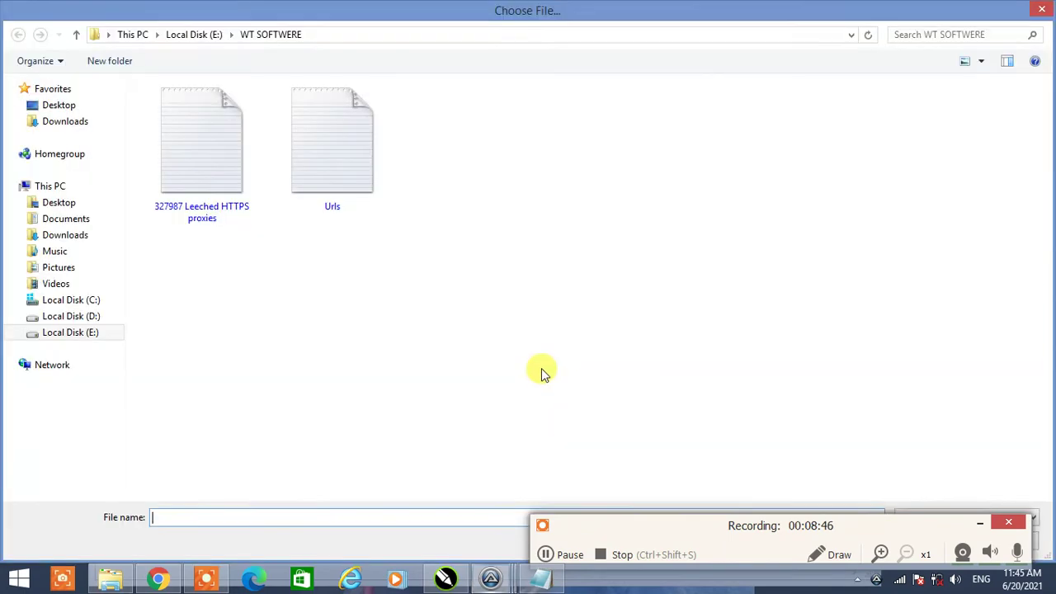
pyautogui.hotkey('alt', 'Up')
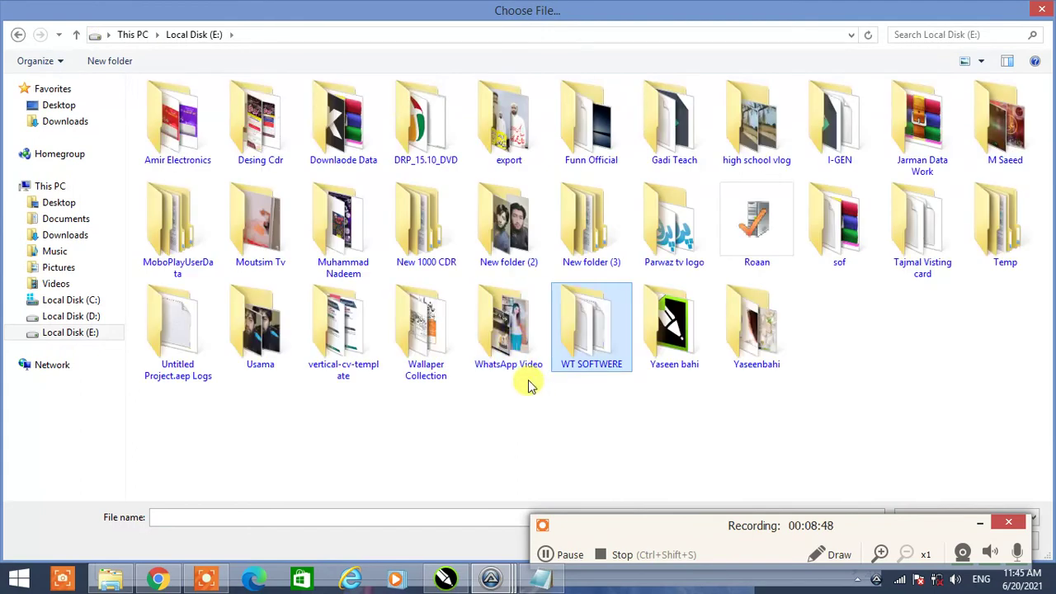
pyautogui.press('p')
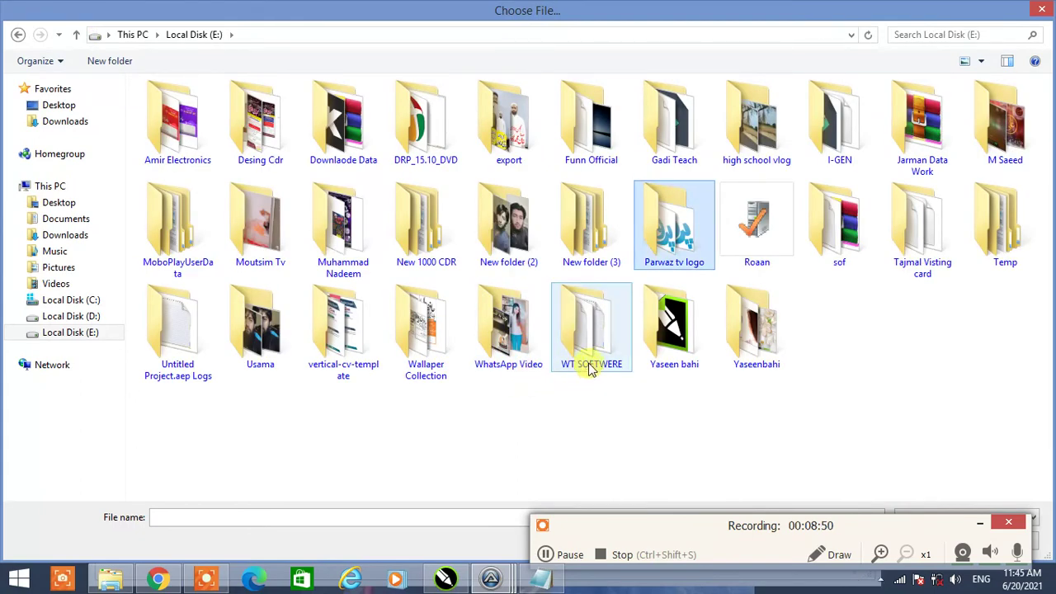
pyautogui.doubleClick(592, 330)
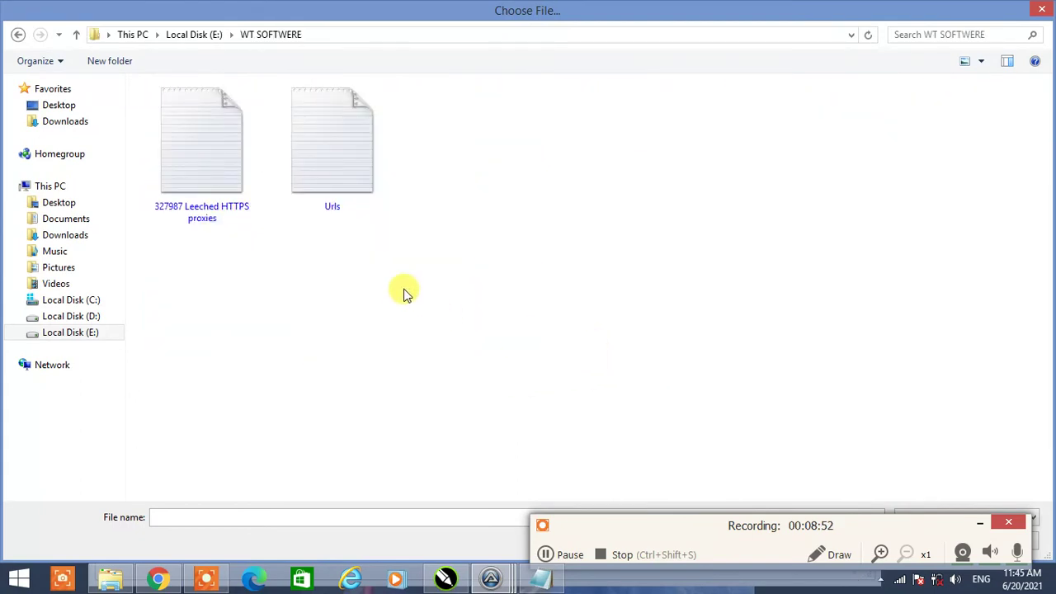
pyautogui.click(73, 122)
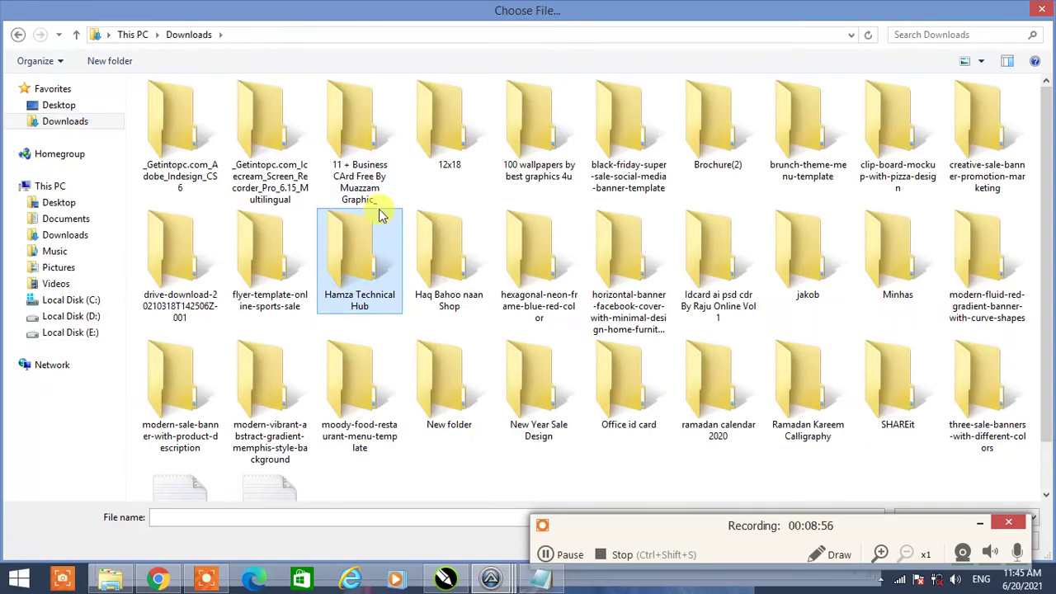
pyautogui.scroll(-1, 424, 251)
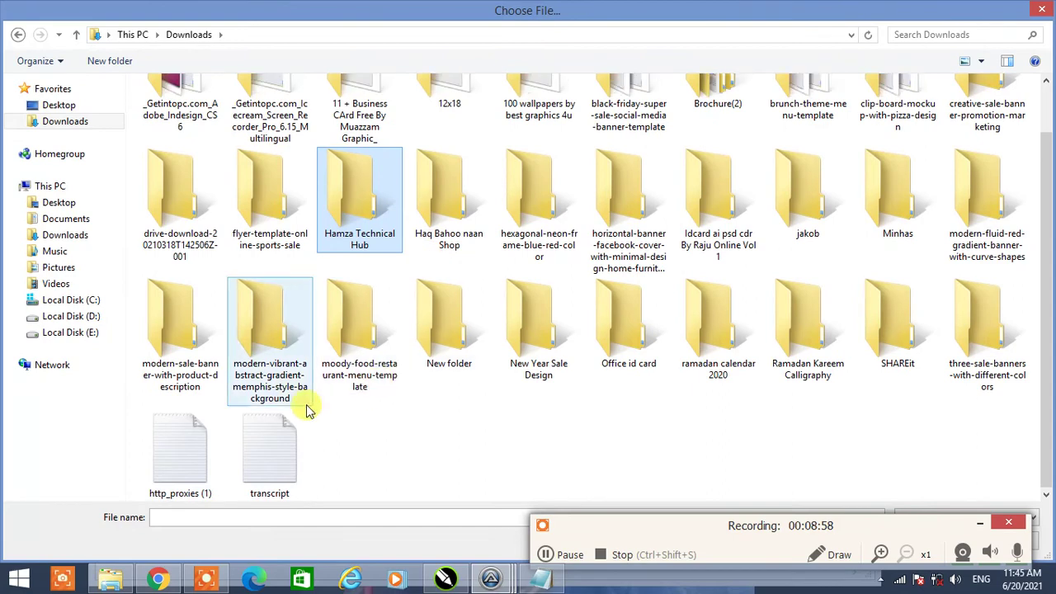
pyautogui.doubleClick(189, 453)
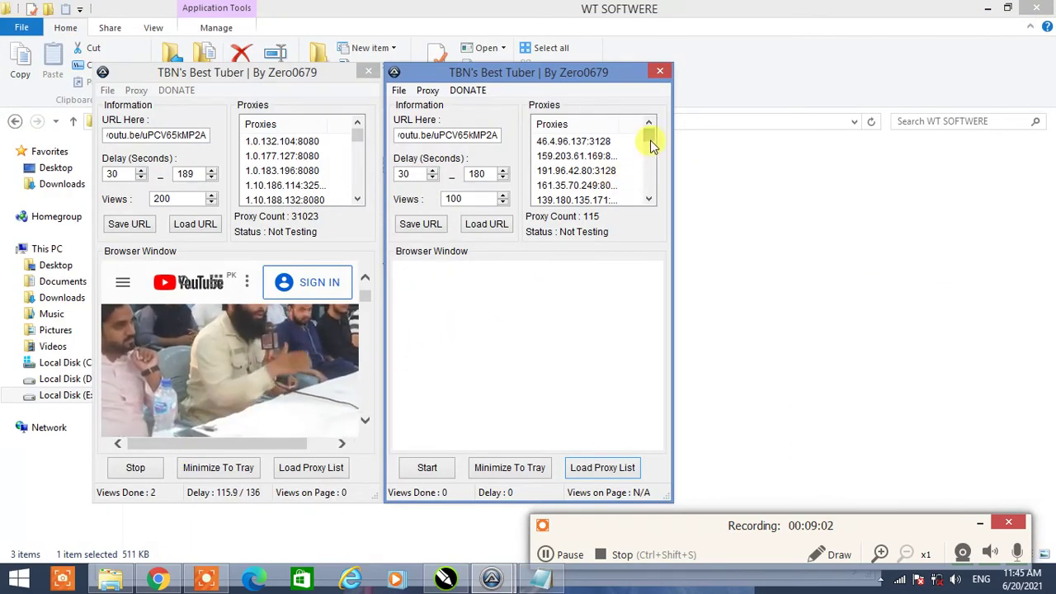
pyautogui.moveTo(649, 136)
pyautogui.mouseDown()
pyautogui.moveTo(642, 196)
pyautogui.moveTo(648, 156)
pyautogui.mouseUp()
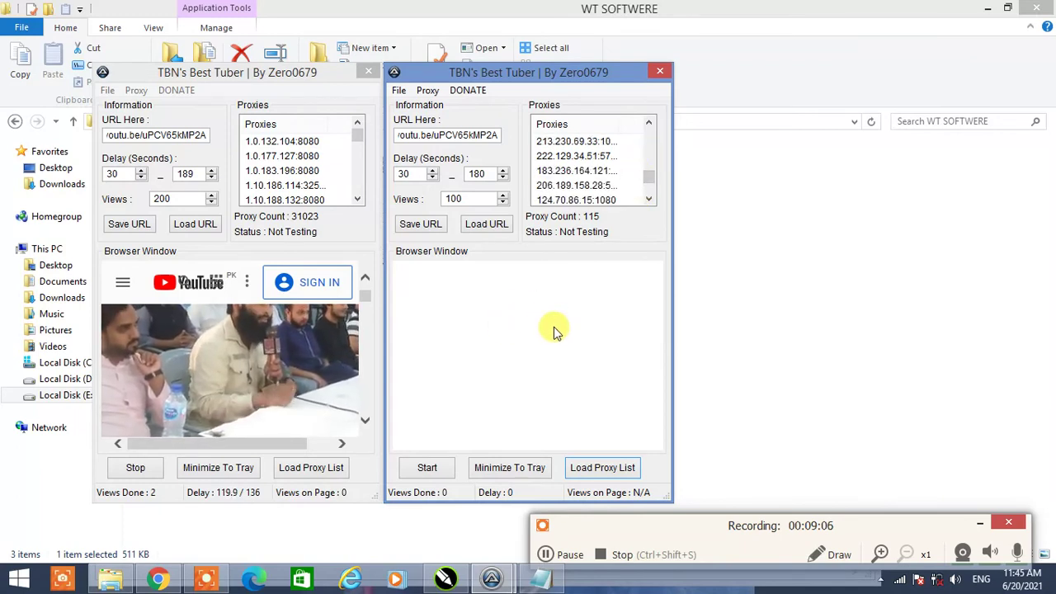
pyautogui.moveTo(650, 184); pyautogui.dragTo(653, 135)
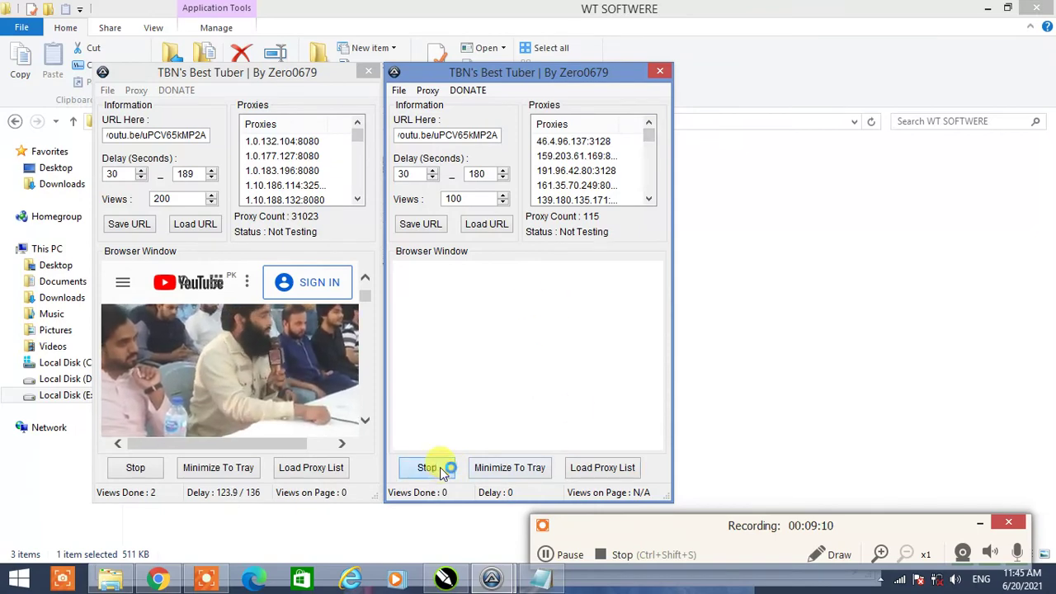
# Start the automated views in the second instance and watch the video play in both windows
pyautogui.click(429, 468)
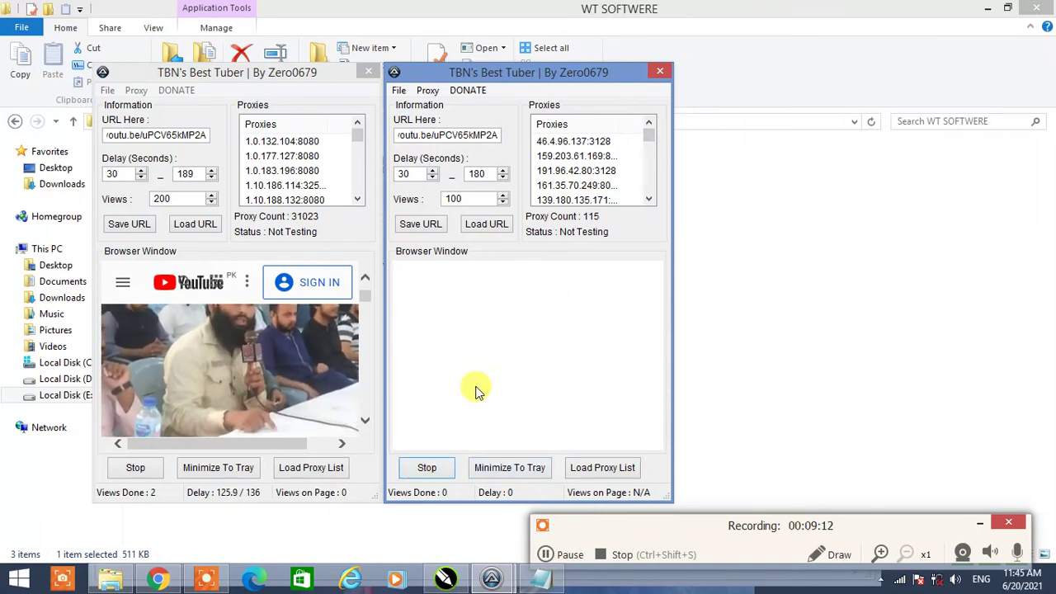
pyautogui.moveTo(275, 373)
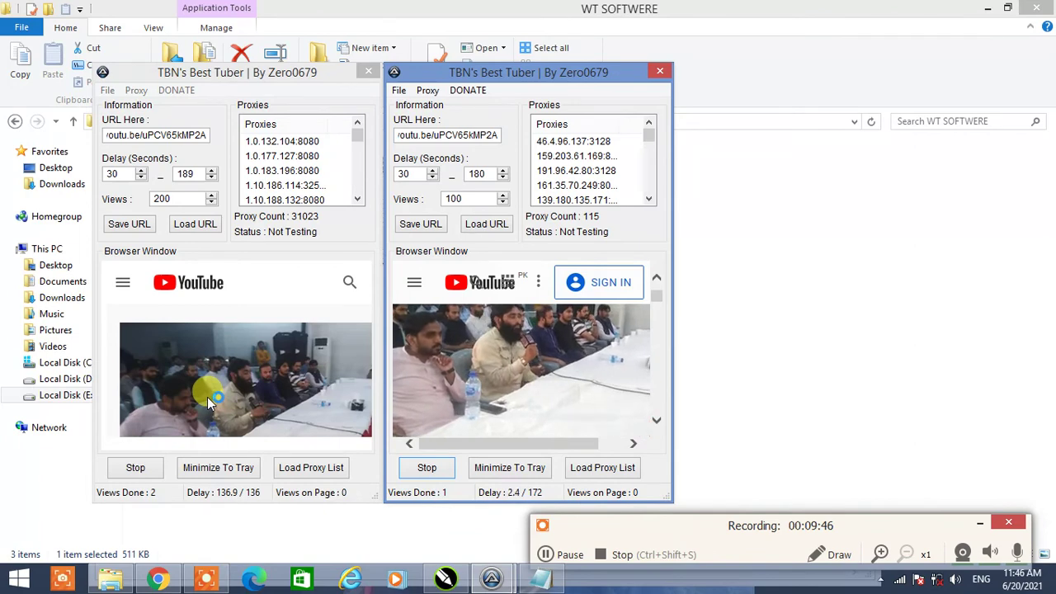
pyautogui.moveTo(479, 366)
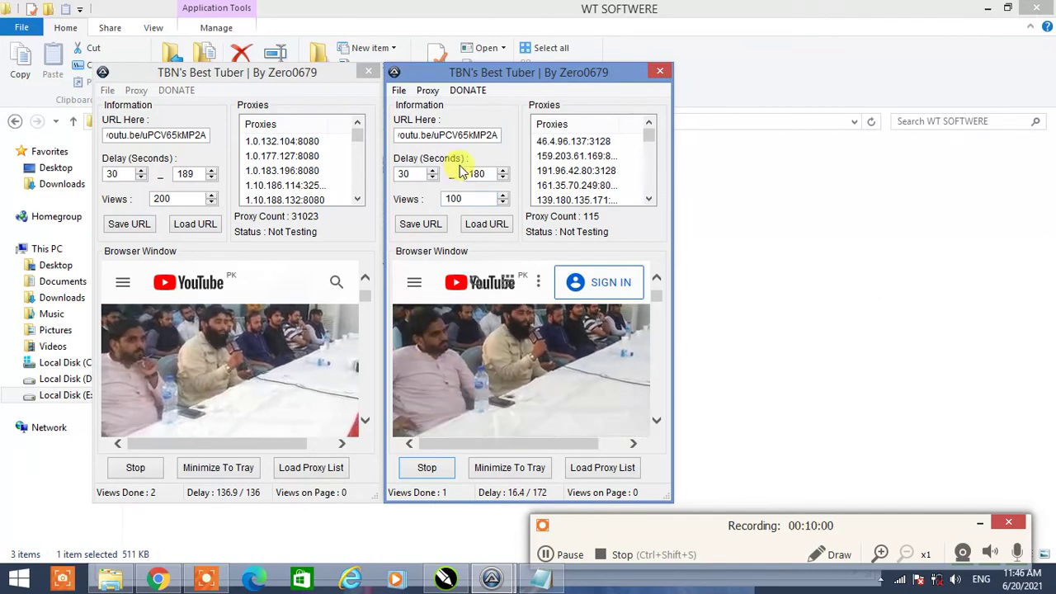
# Reposition the second instance's window so it lines up right beside the first one
pyautogui.moveTo(442, 73); pyautogui.dragTo(449, 75)
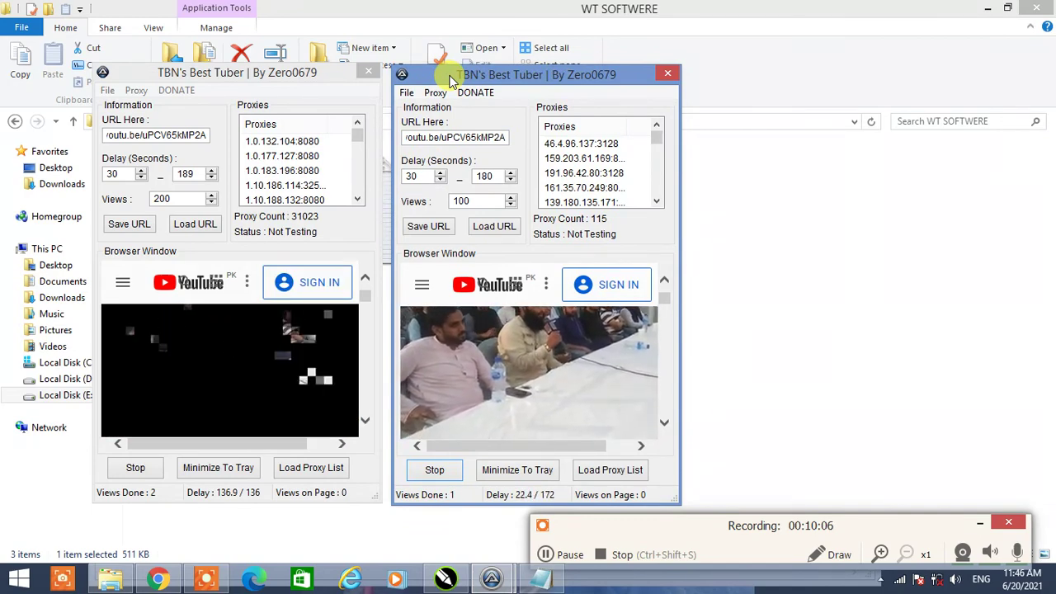
pyautogui.moveTo(451, 74); pyautogui.dragTo(447, 70)
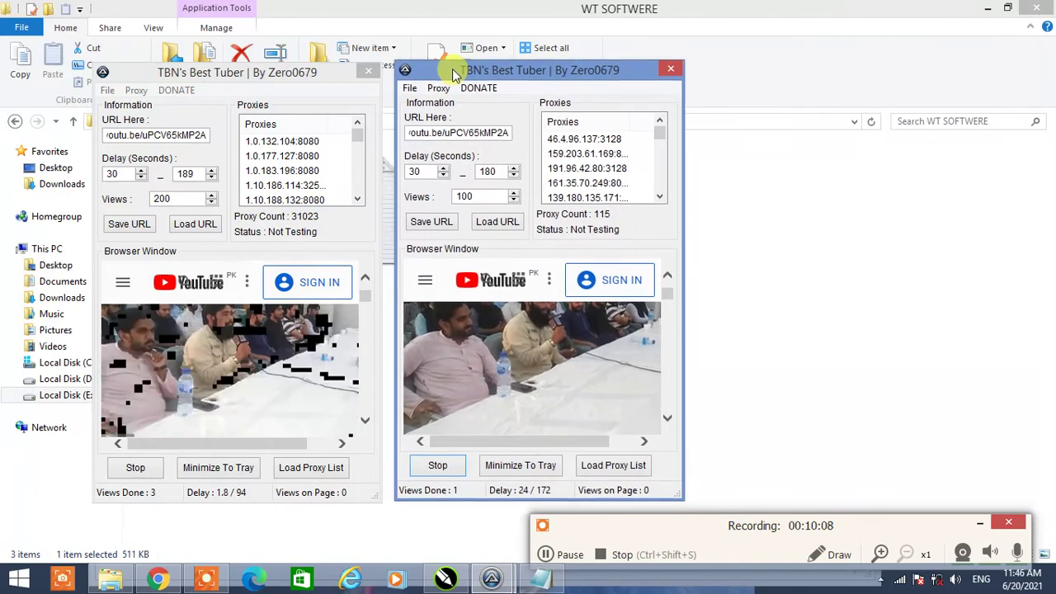
pyautogui.moveTo(442, 72); pyautogui.dragTo(442, 72)
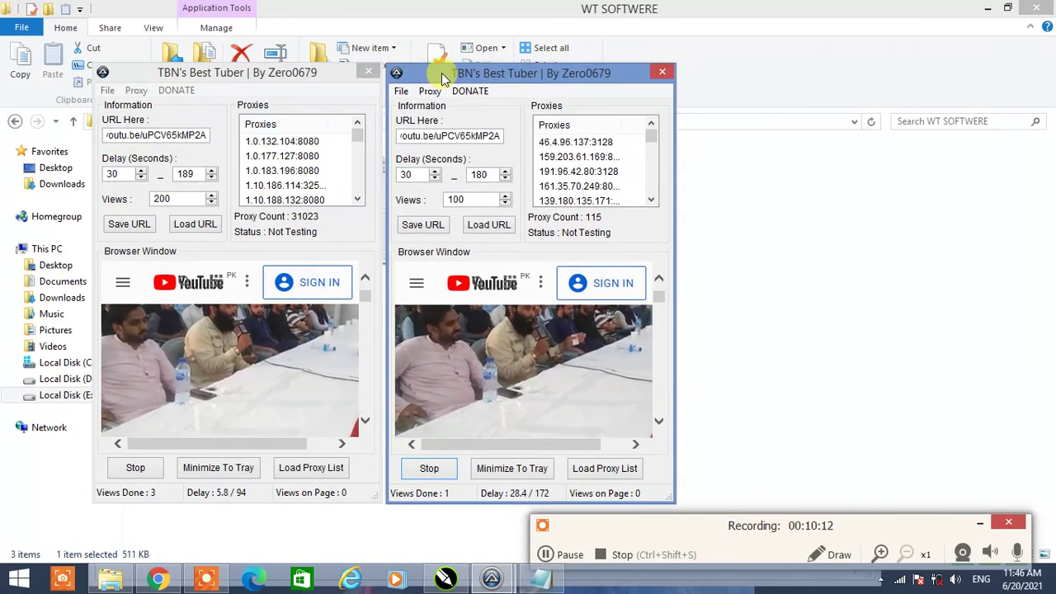
# Watch the playback in both instances and stop the automated views in the second one
pyautogui.moveTo(326, 351)
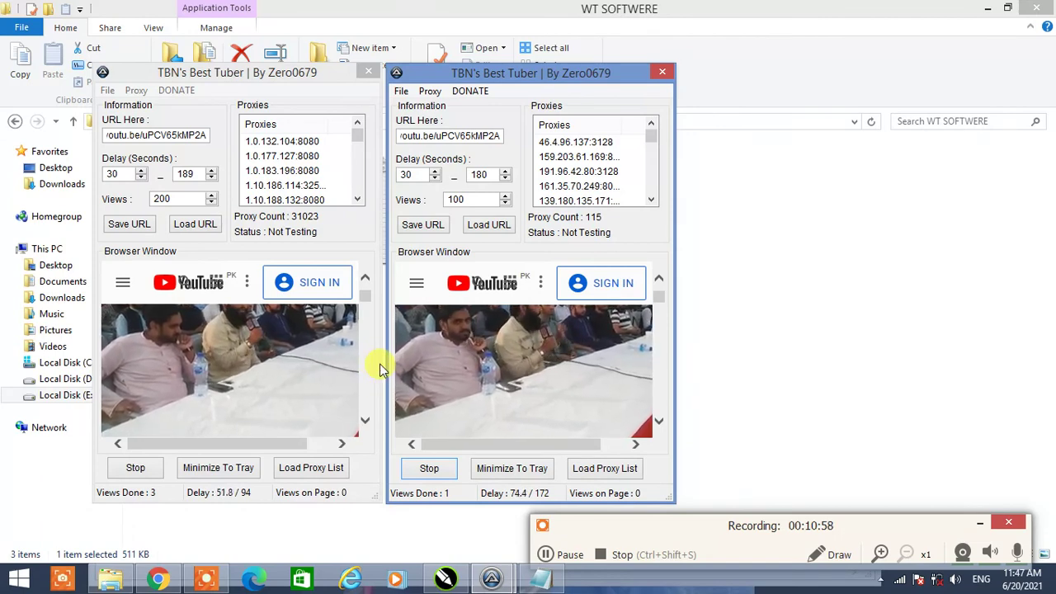
pyautogui.moveTo(455, 400)
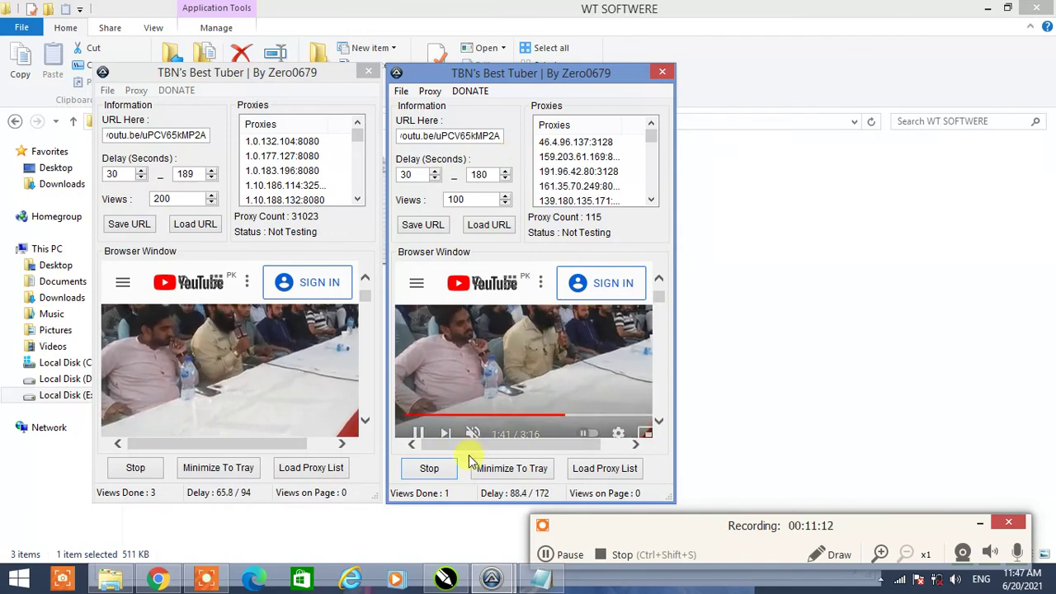
pyautogui.click(431, 469)
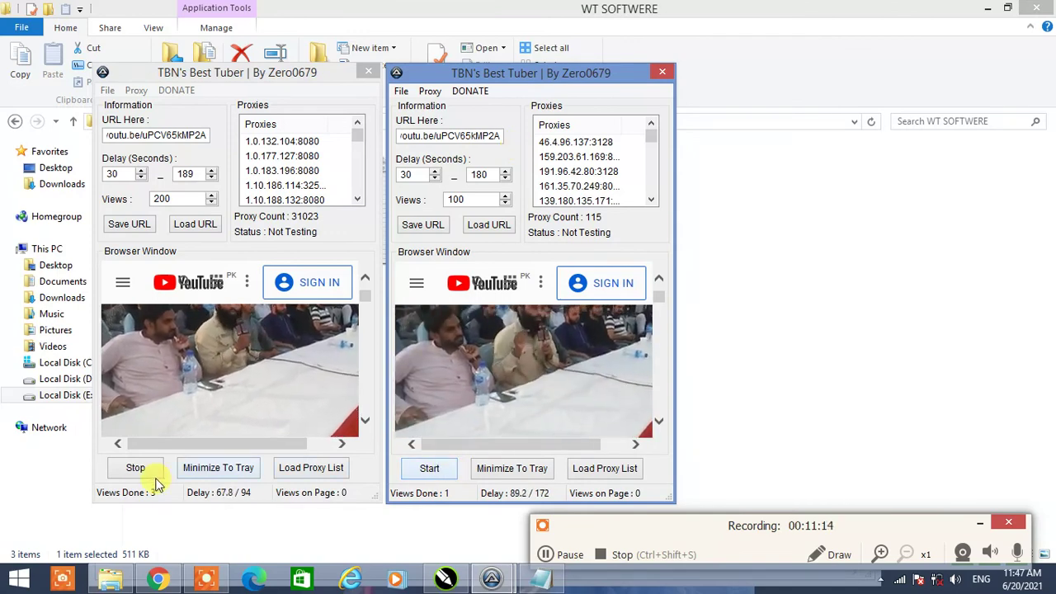
# Stop the automated views in the first instance and close both TBN's Best Tuber windows
pyautogui.click(139, 469)
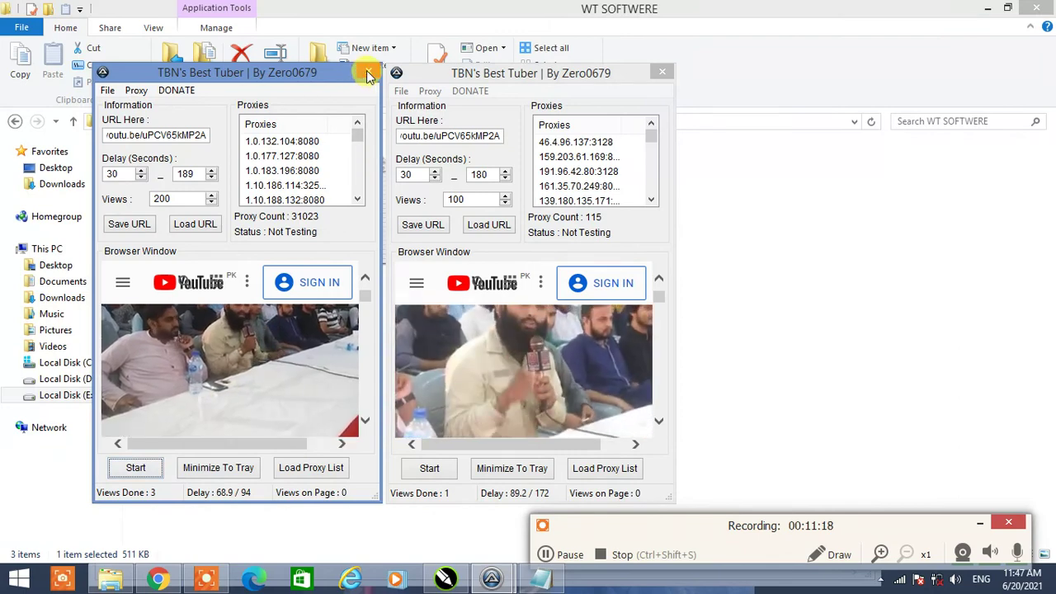
pyautogui.click(660, 72)
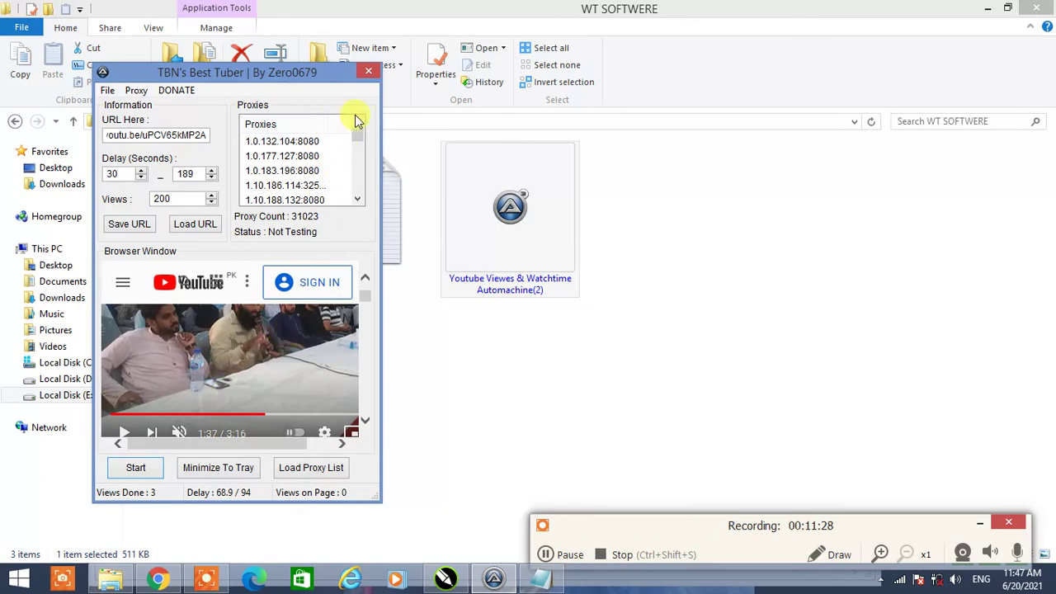
pyautogui.click(369, 71)
pyautogui.rightClick(496, 356)
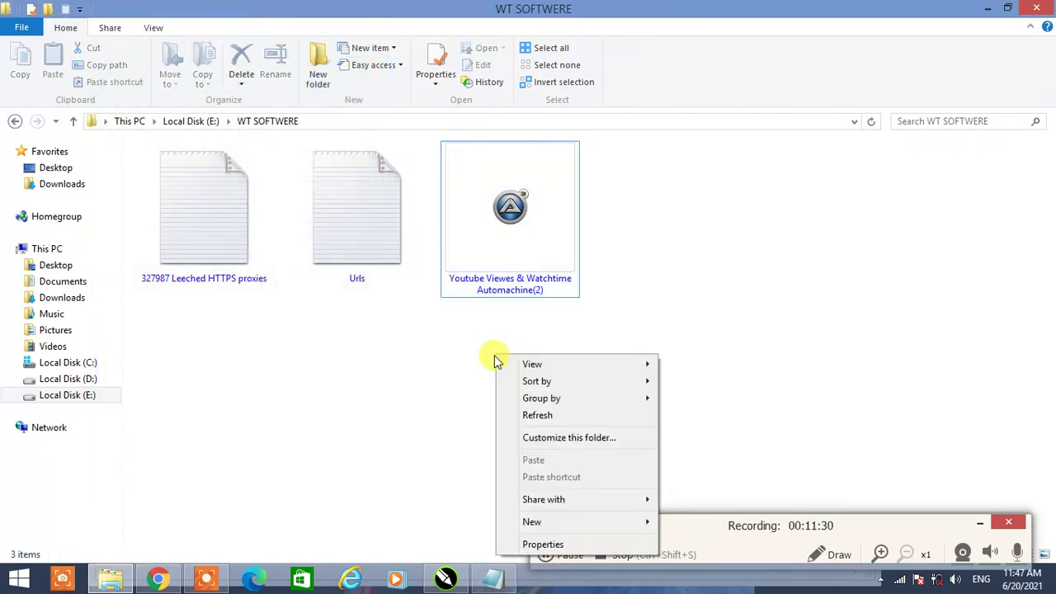
pyautogui.click(550, 415)
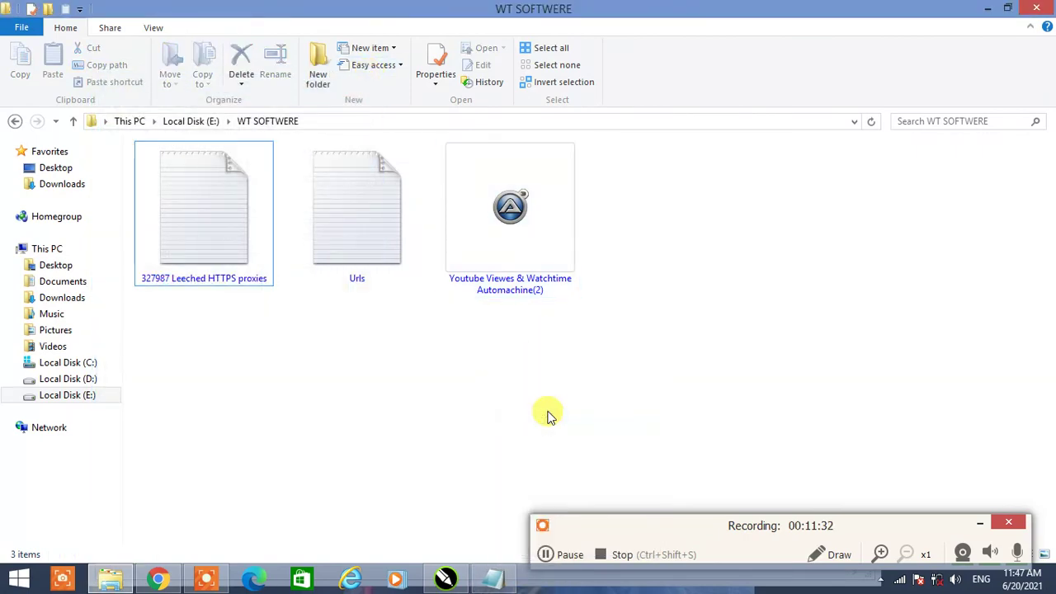
pyautogui.rightClick(549, 416)
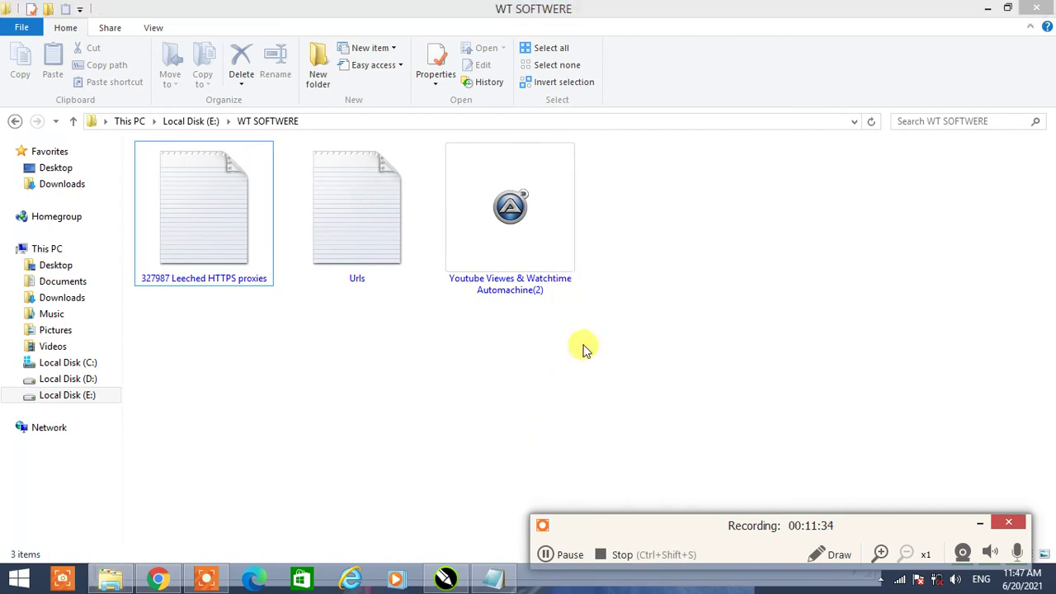
# Launch the compatibility troubleshooter for Youtube Viewes & Watchtime Automachine(2).exe and cancel it
pyautogui.click(558, 315)
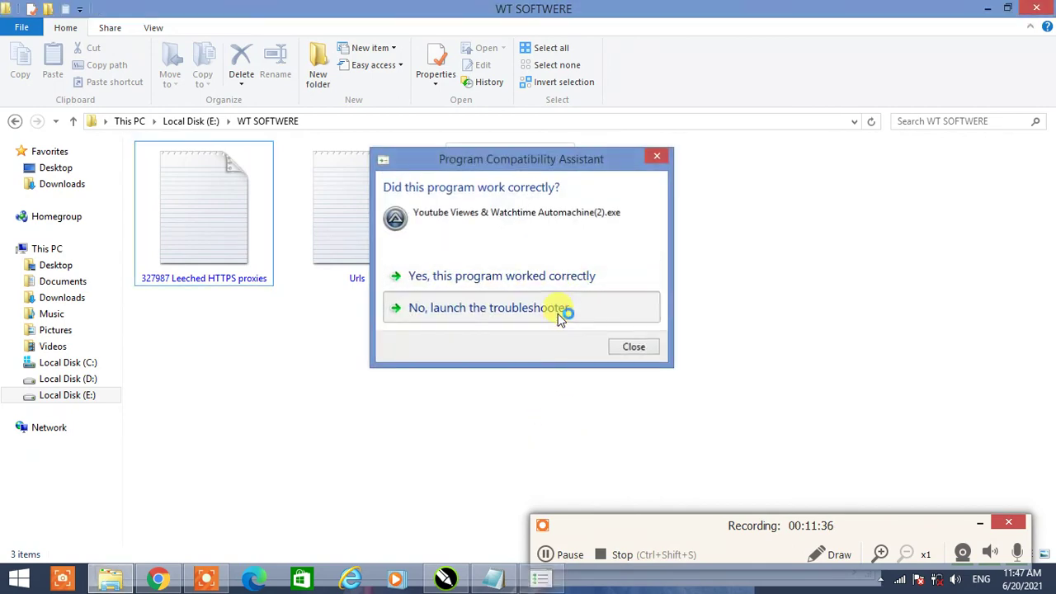
pyautogui.rightClick(551, 328)
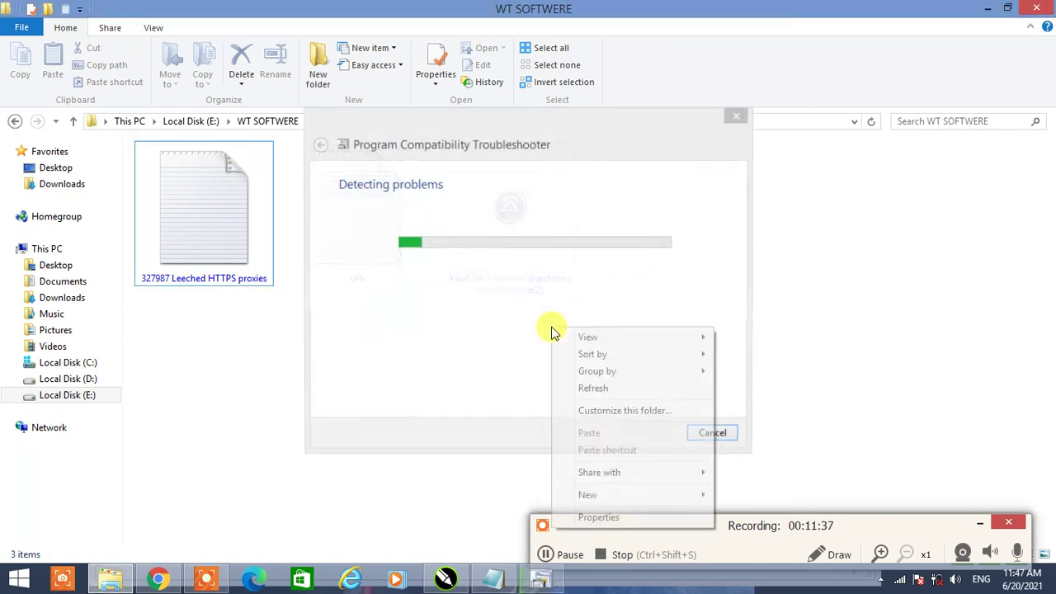
pyautogui.click(589, 388)
pyautogui.click(694, 436)
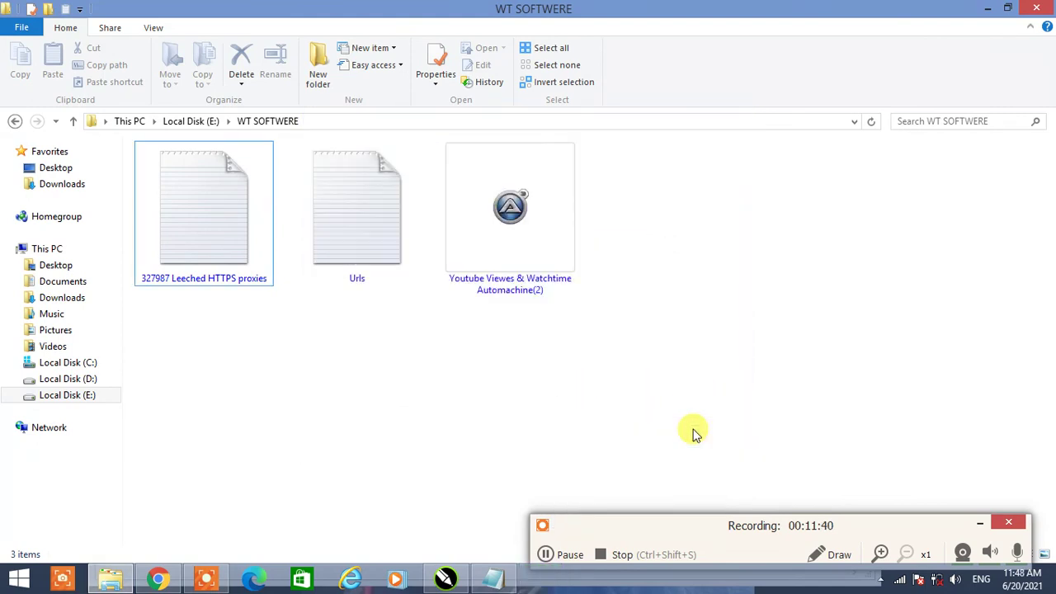
pyautogui.rightClick(654, 398)
pyautogui.click(699, 256)
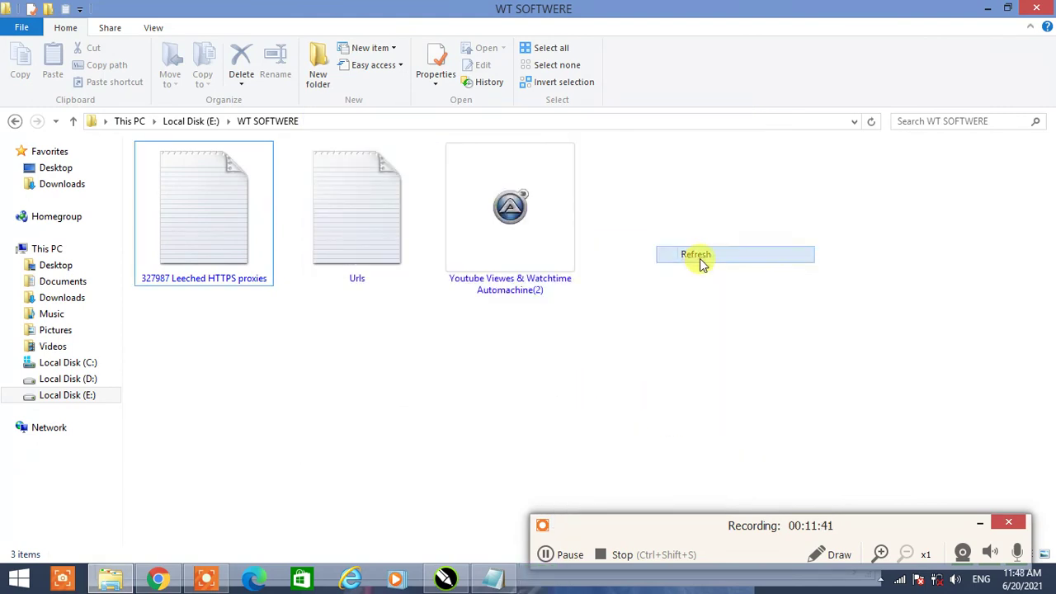
pyautogui.rightClick(644, 393)
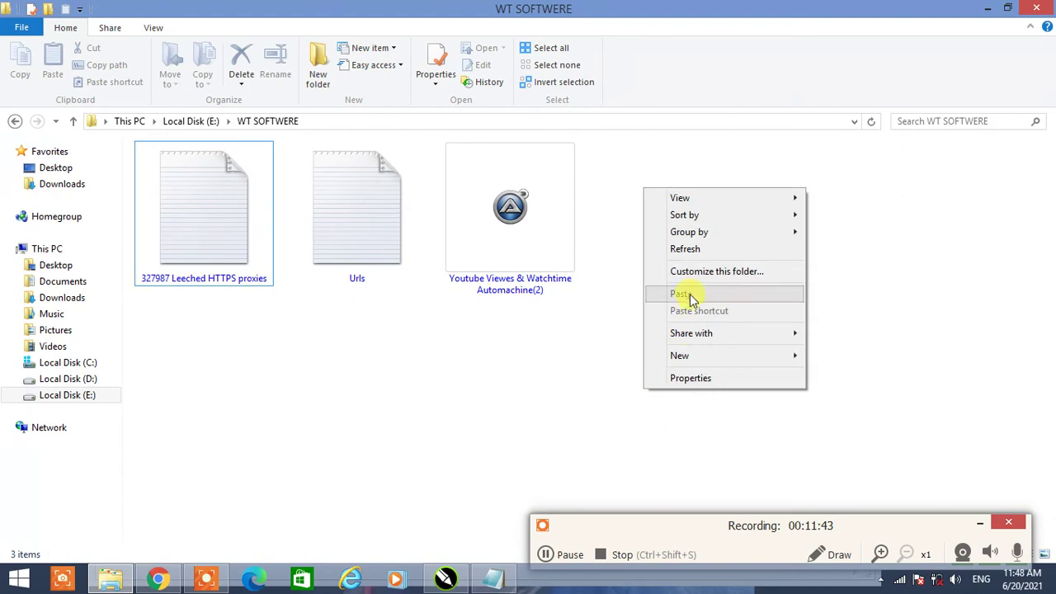
pyautogui.click(691, 251)
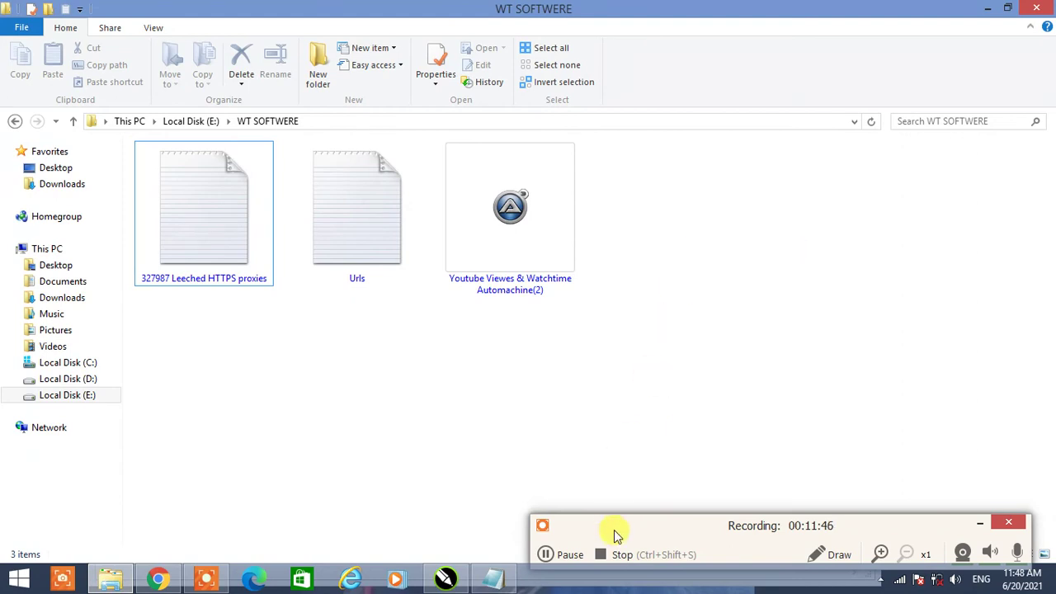